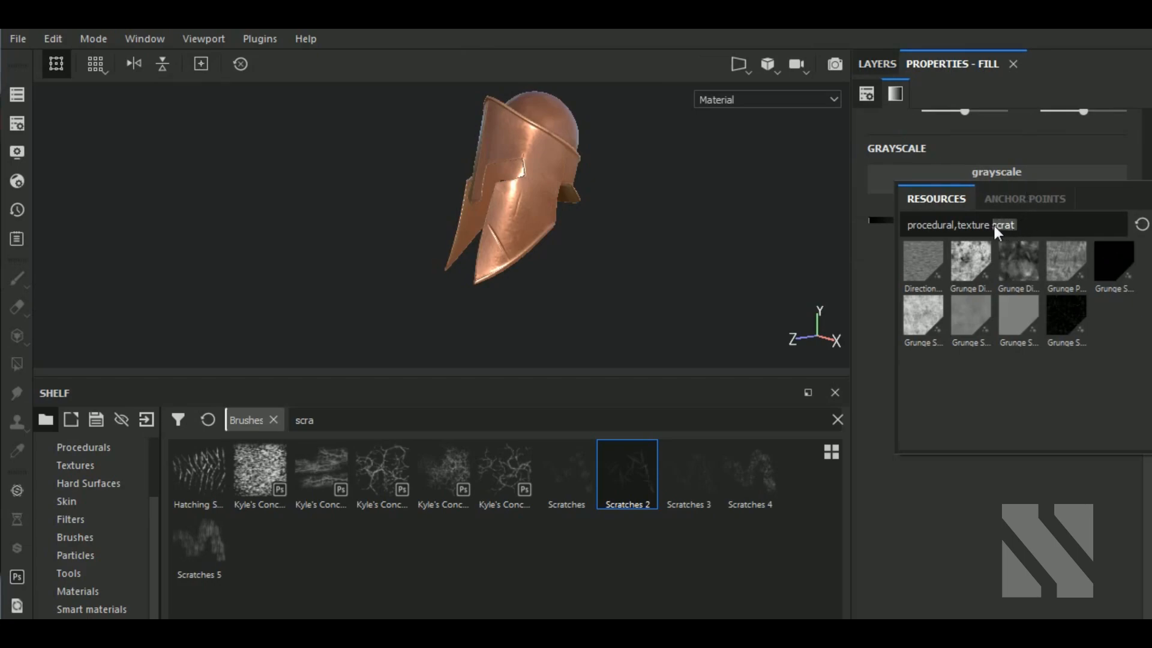
Search the grayscale resources for "grunge leaks" and assign the Grunge Leaks texture to the blood mask's fill
{"action": "key", "text": "BackSpace"}
{"action": "type", "text": "g"}
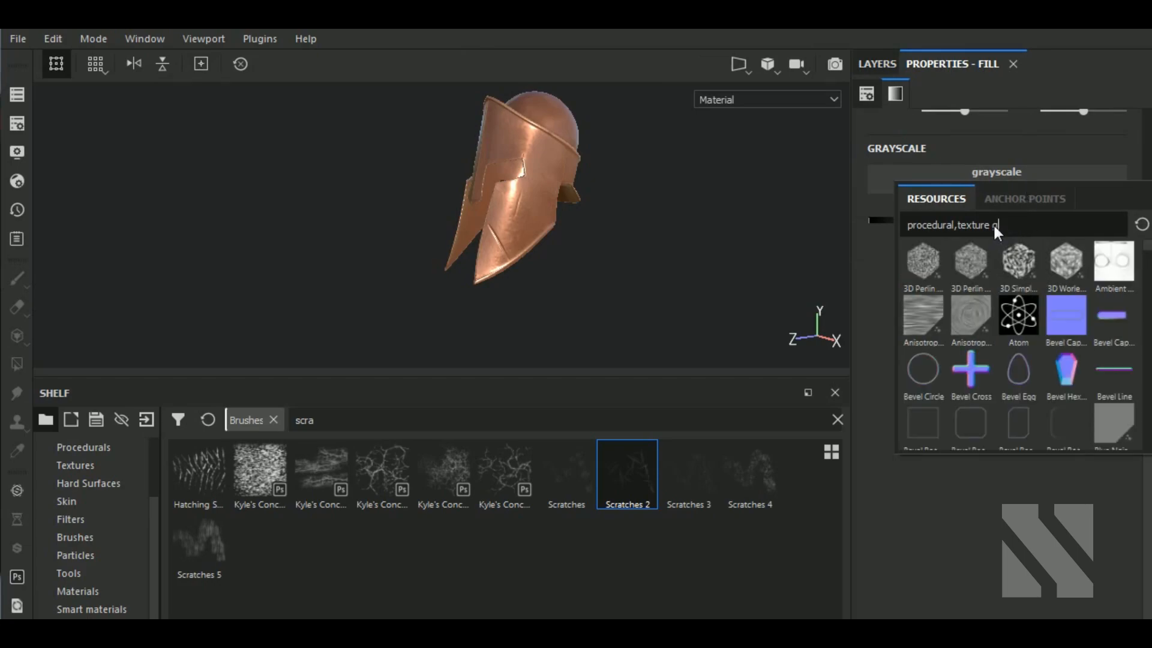
{"action": "type", "text": "runge leak"}
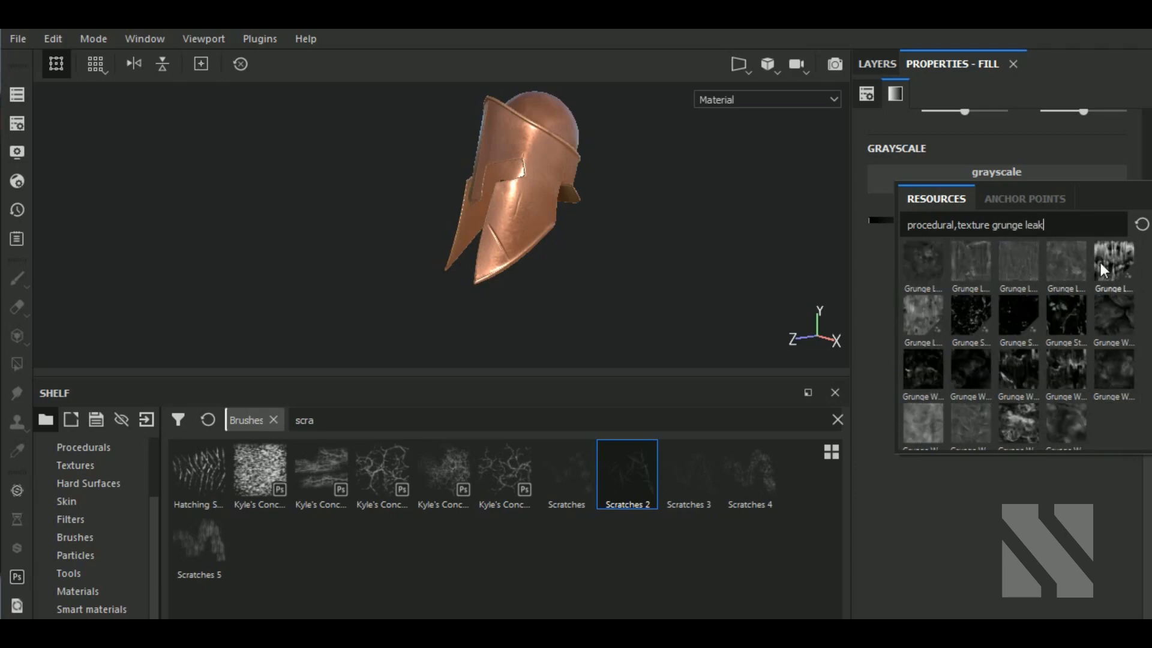
{"action": "type", "text": "s"}
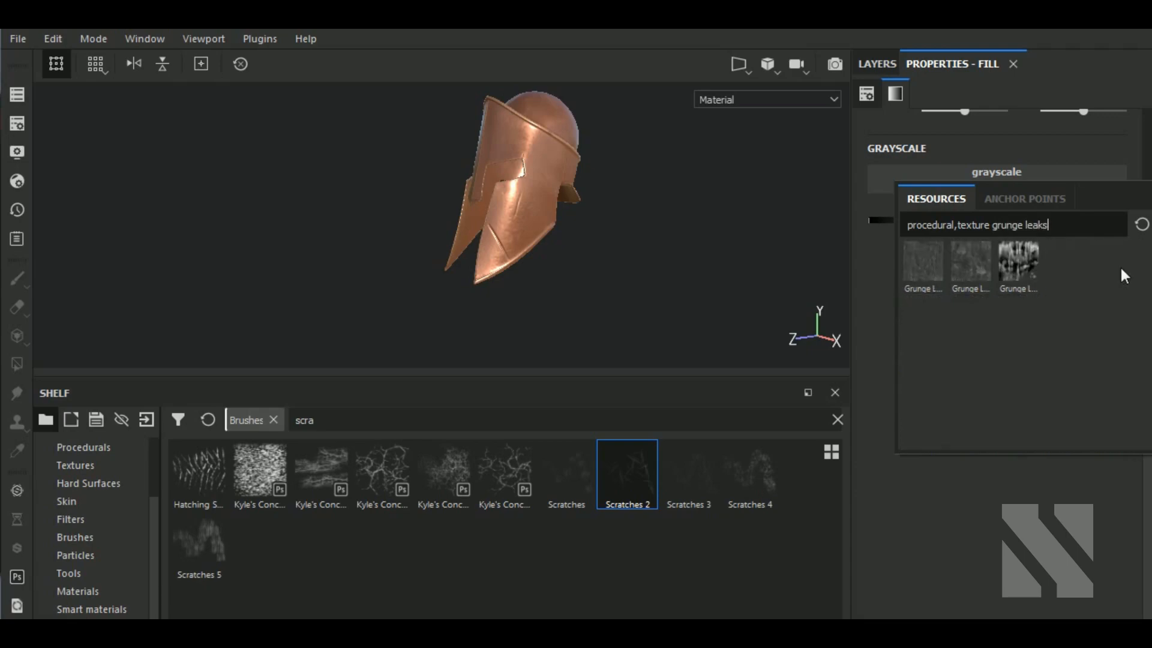
{"action": "left_click", "coordinate": [1029, 269]}
Set the Balance of the Grunge Leaks texture to 0.39, checking the blood coverage on both sides of the helmet
{"action": "middle_click_drag", "start_coordinate": [695, 255], "coordinate": [680, 320], "text": "alt"}
{"action": "scroll", "coordinate": [509, 257], "scroll_direction": "up", "scroll_amount": 4}
{"action": "scroll", "coordinate": [509, 258], "scroll_direction": "down", "scroll_amount": 4}
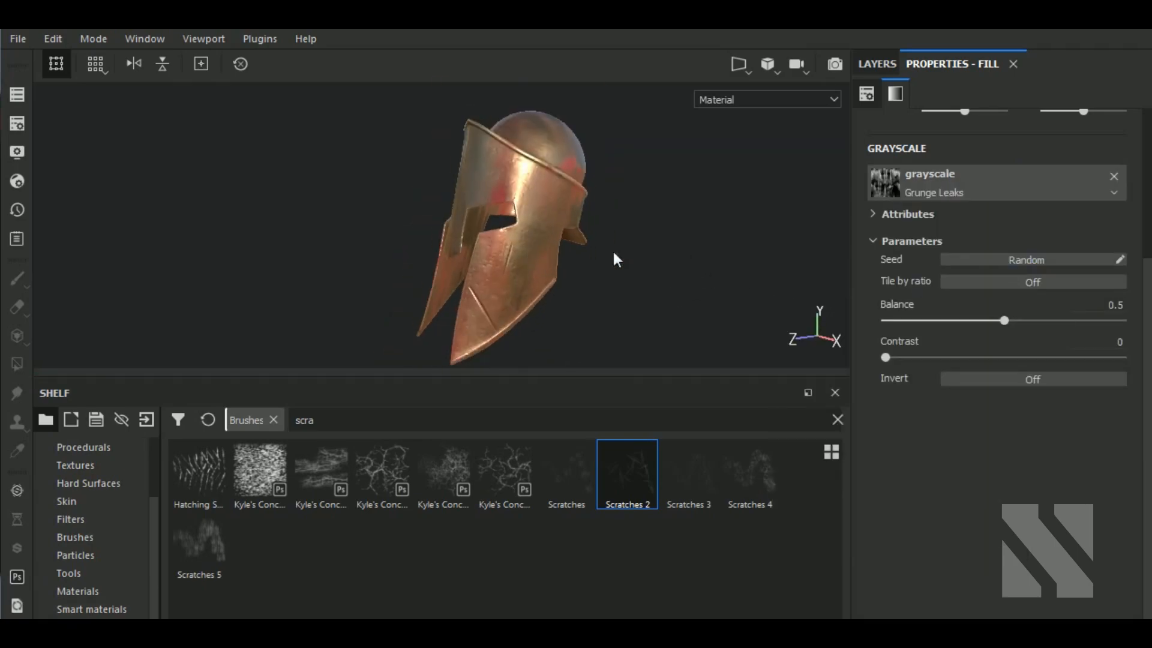
{"action": "left_click", "coordinate": [1040, 321]}
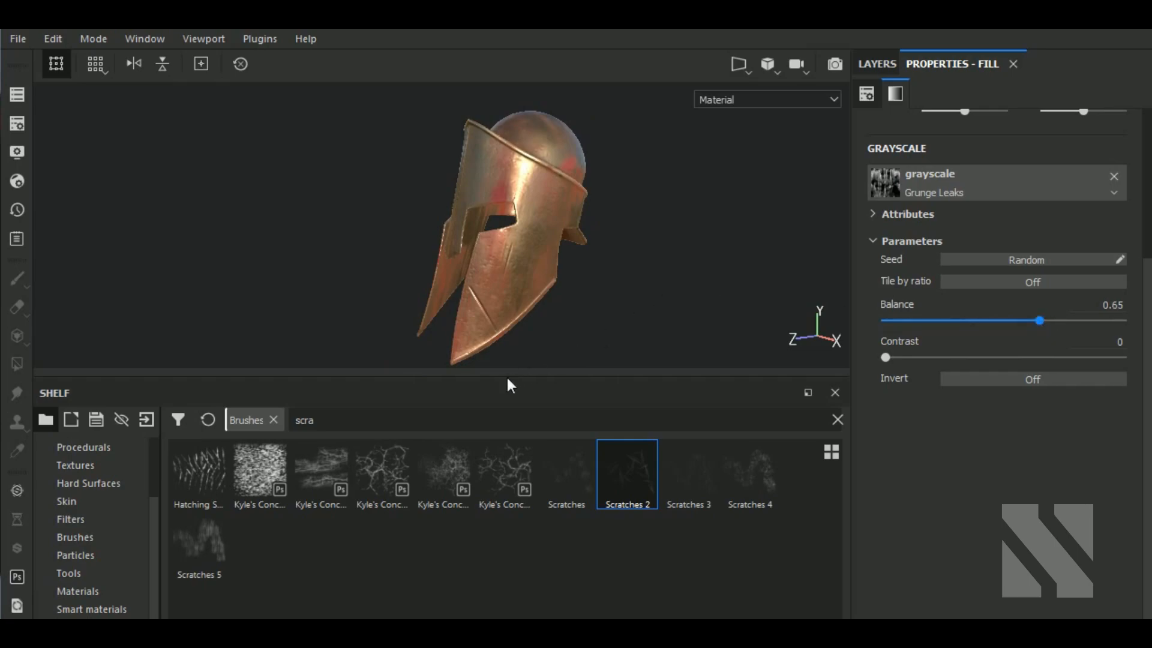
{"action": "left_click", "coordinate": [1027, 320]}
{"action": "left_click_drag", "start_coordinate": [708, 234], "coordinate": [610, 244], "text": "alt"}
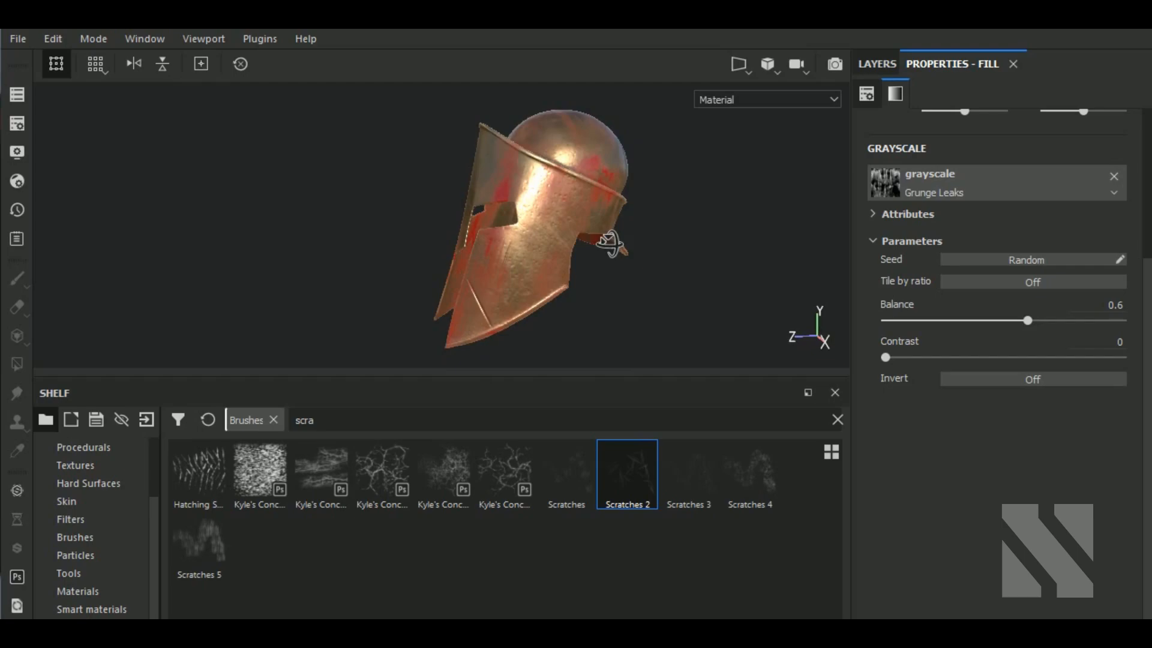
{"action": "left_click", "coordinate": [998, 321]}
{"action": "left_click_drag", "start_coordinate": [999, 322], "coordinate": [972, 324]}
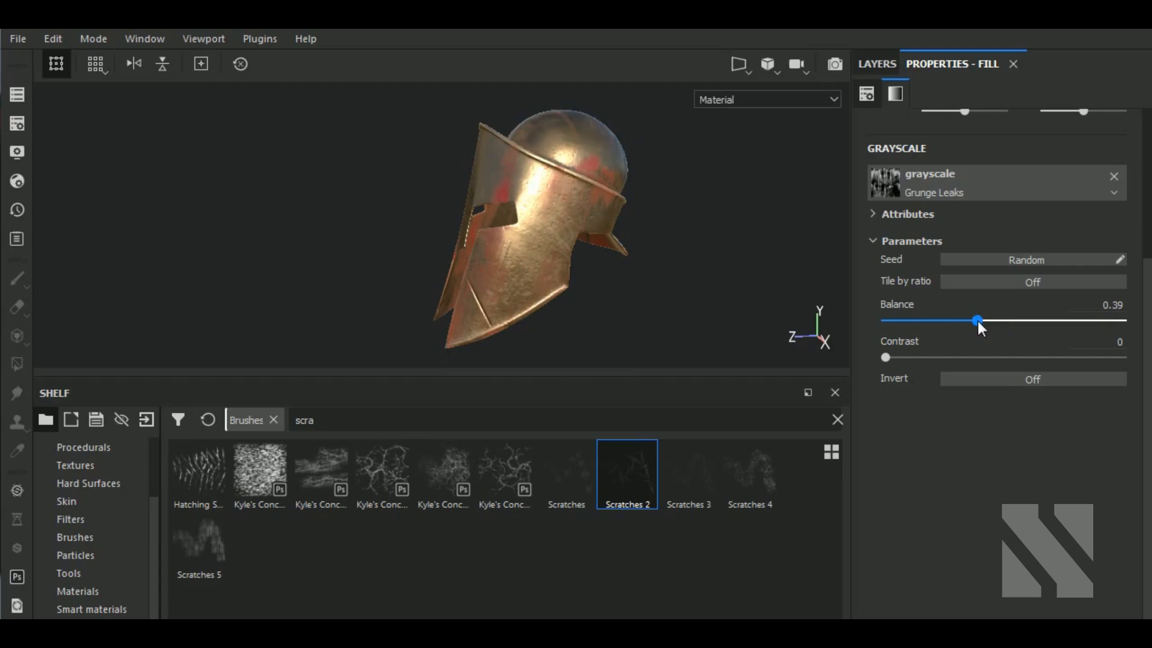
{"action": "left_click_drag", "start_coordinate": [784, 322], "coordinate": [484, 265], "text": "alt"}
{"action": "right_click_drag", "start_coordinate": [484, 265], "coordinate": [519, 259], "text": "shift"}
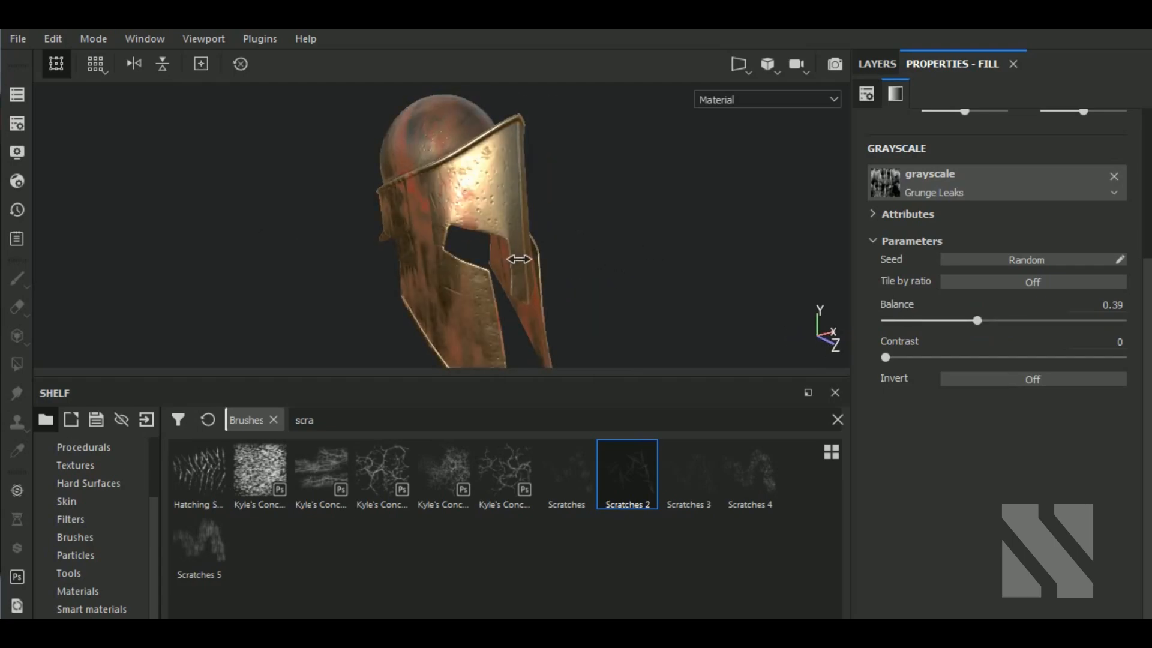
Add a Levels effect above Grunge Leaks on the blood layer's mask and adjust its levels
{"action": "left_click", "coordinate": [869, 66]}
{"action": "left_click", "coordinate": [988, 93]}
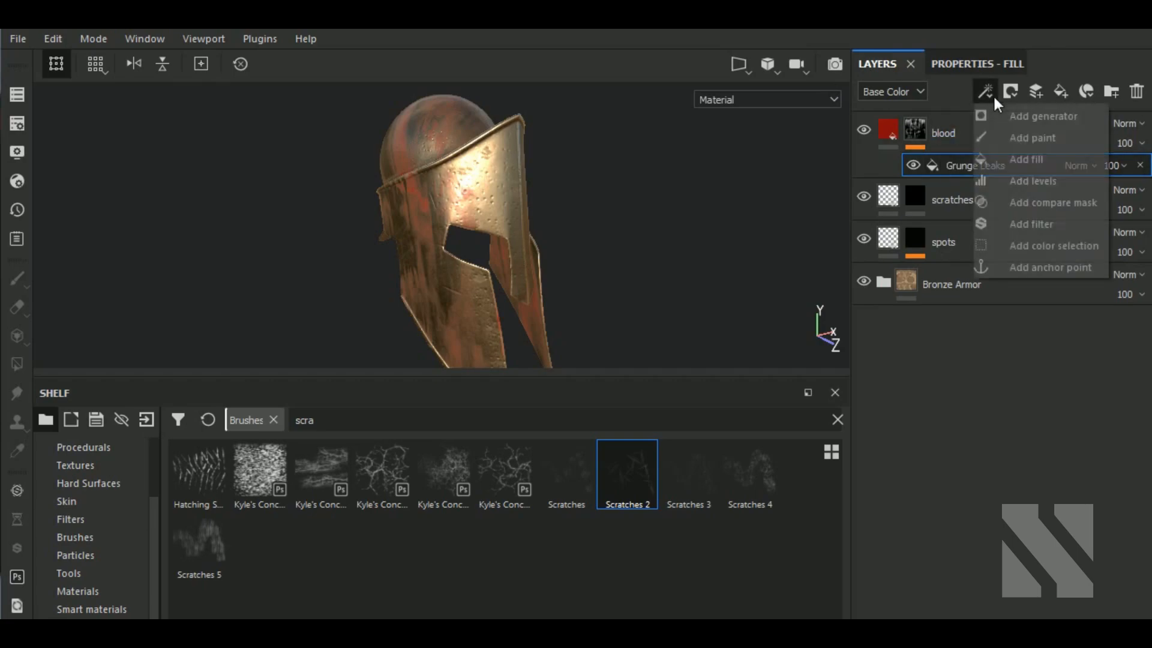
{"action": "left_click", "coordinate": [1049, 179]}
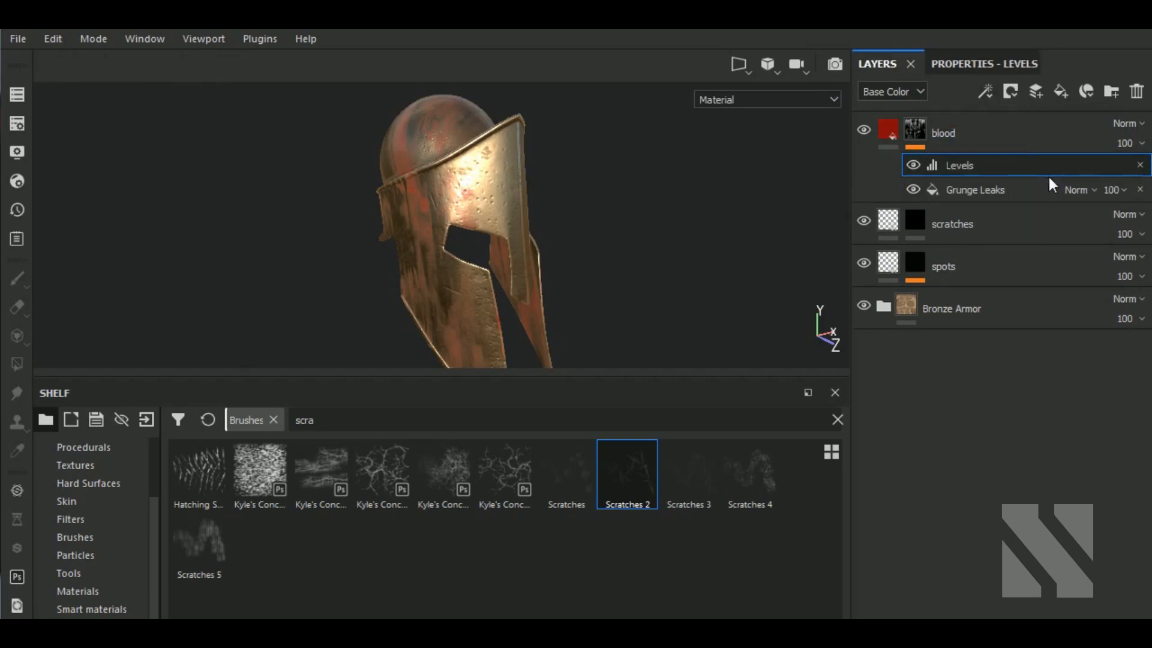
{"action": "left_click", "coordinate": [977, 63]}
{"action": "mouse_move", "coordinate": [1007, 137]}
{"action": "left_mouse_down"}
{"action": "mouse_move", "coordinate": [919, 133]}
{"action": "mouse_move", "coordinate": [933, 139]}
{"action": "left_mouse_up"}
{"action": "left_click_drag", "start_coordinate": [628, 226], "coordinate": [602, 254], "text": "alt"}
Duplicate the blood layer and clear the mask of the copy
{"action": "left_click", "coordinate": [879, 71]}
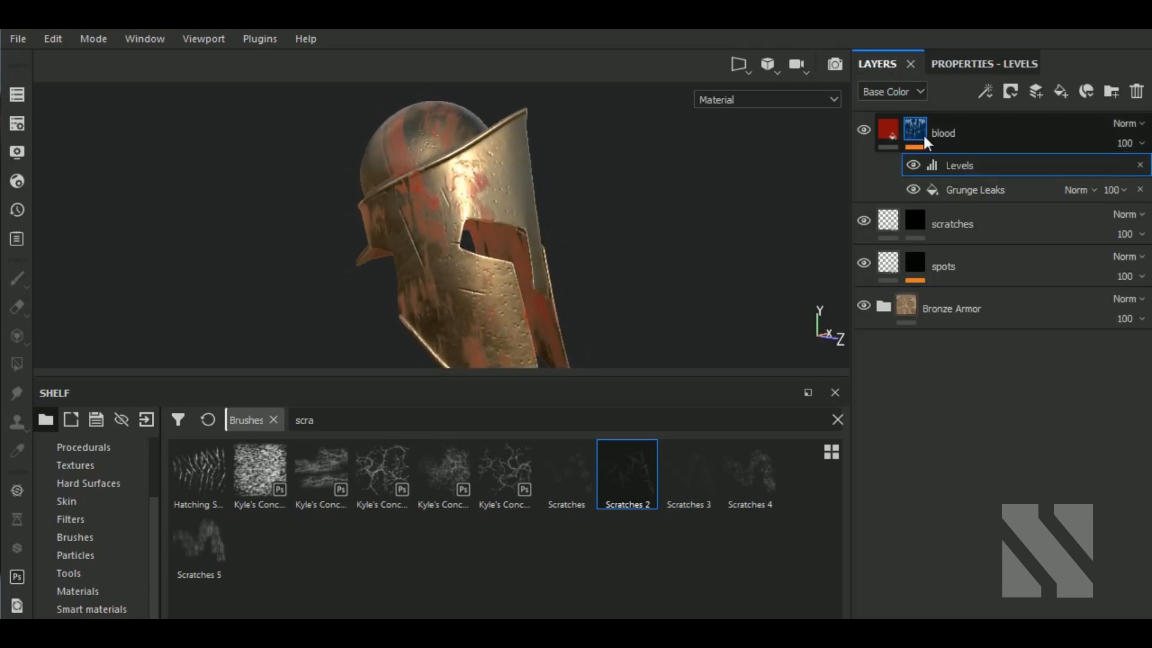
{"action": "right_click", "coordinate": [920, 129]}
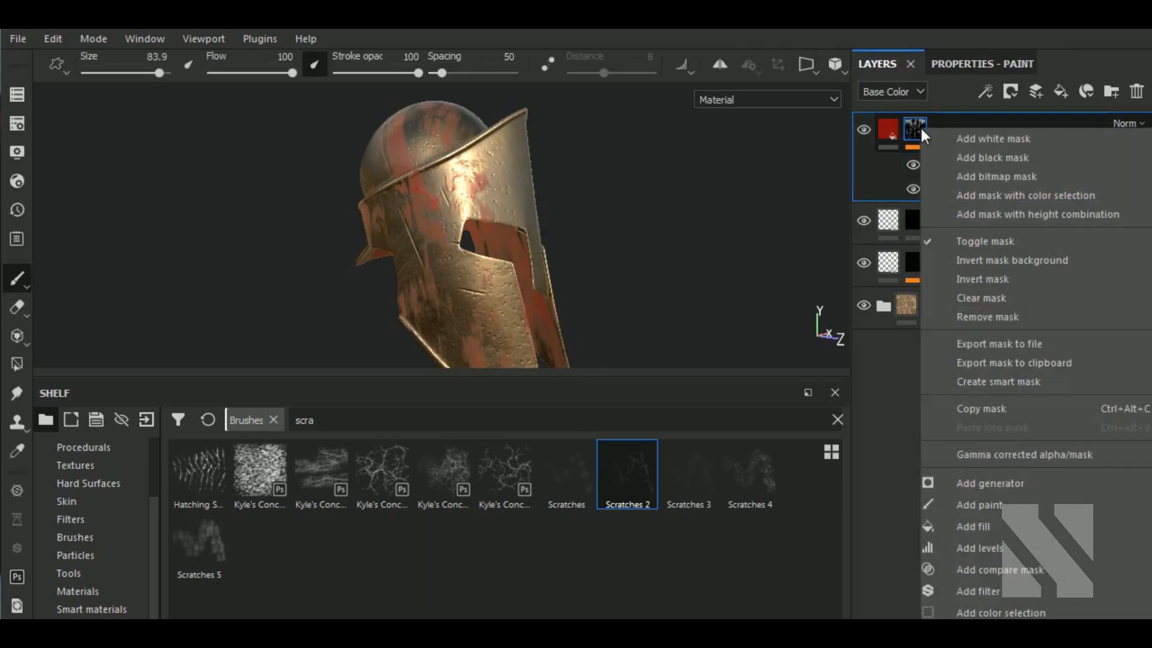
{"action": "right_click", "coordinate": [888, 129]}
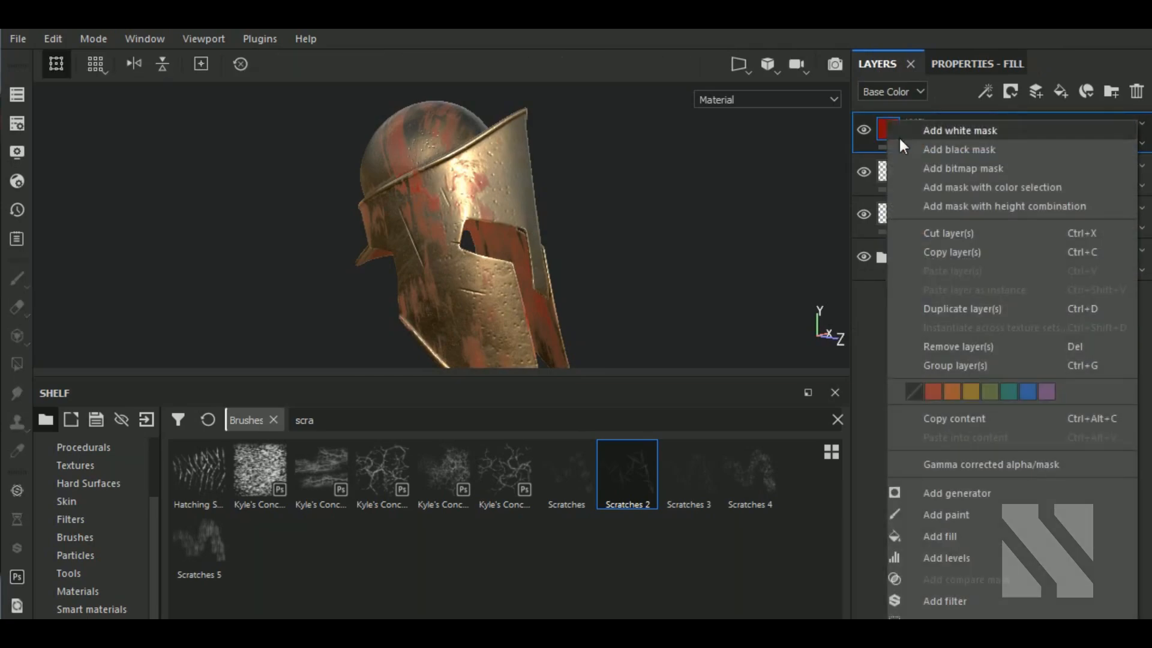
{"action": "left_click", "coordinate": [967, 306]}
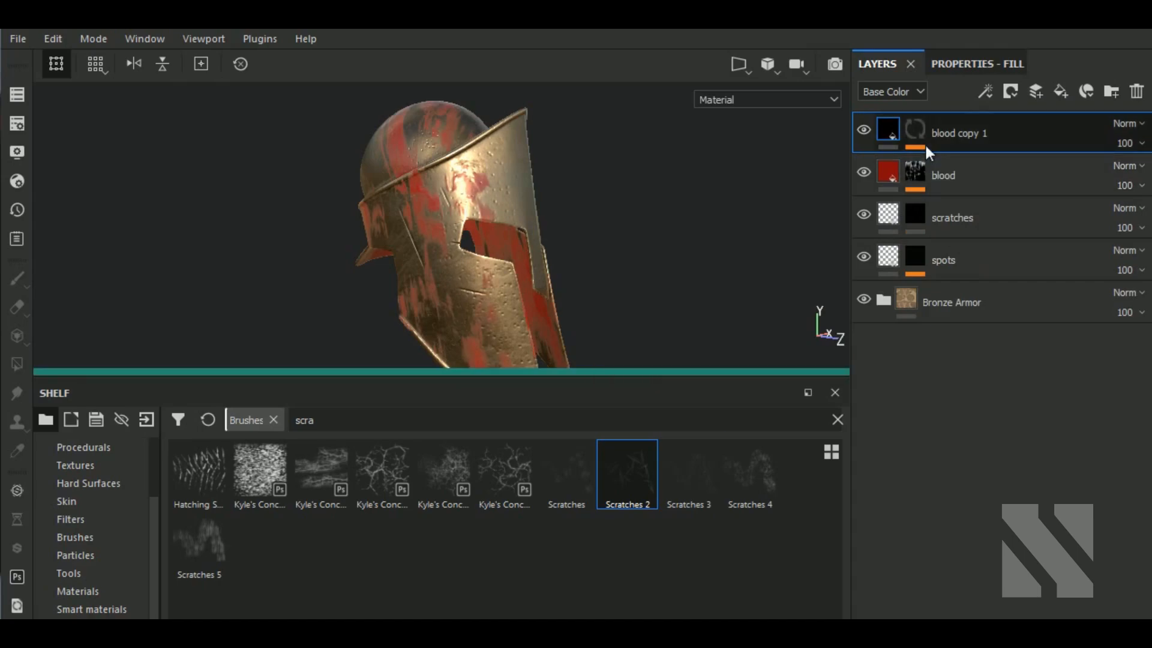
{"action": "left_click", "coordinate": [918, 133]}
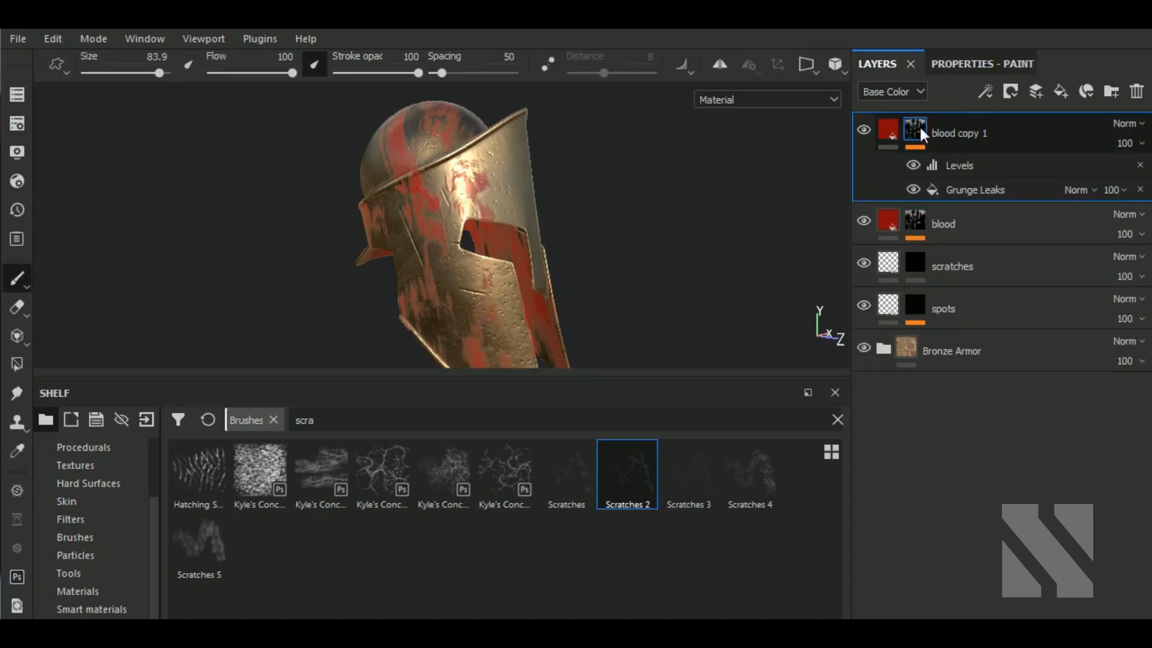
{"action": "right_click", "coordinate": [918, 127]}
{"action": "left_click", "coordinate": [1001, 295]}
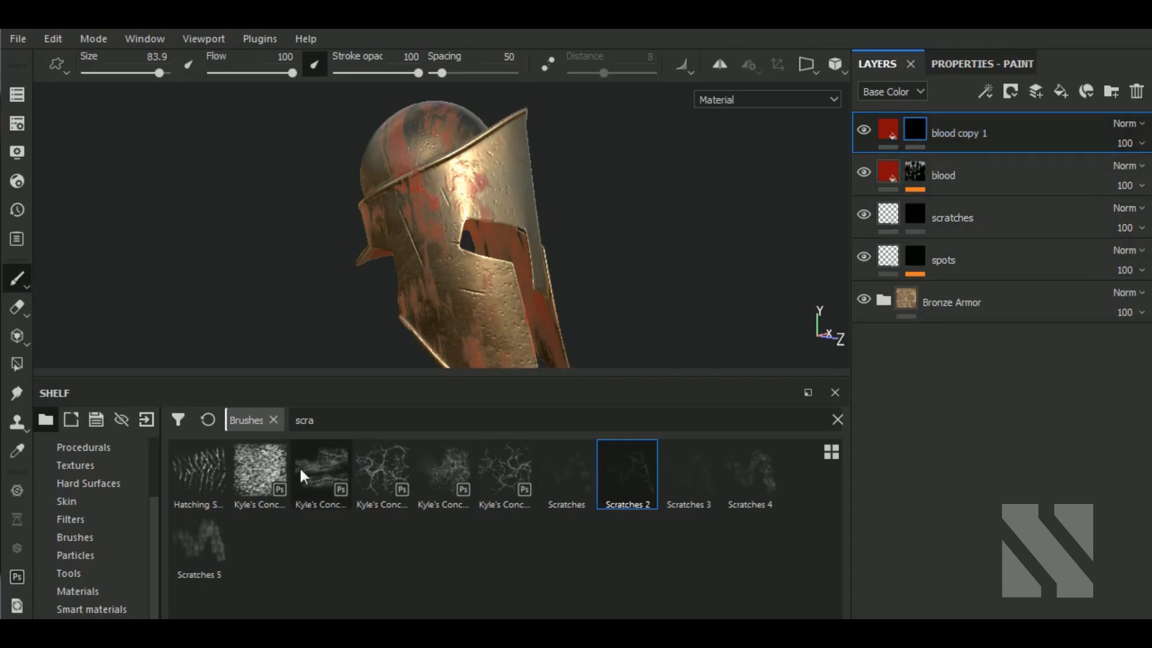
Search the brushes for "dirt" and select the Dirt Brushed brush
{"action": "left_click", "coordinate": [102, 540]}
{"action": "left_click", "coordinate": [351, 423]}
{"action": "type", "text": "disrt"}
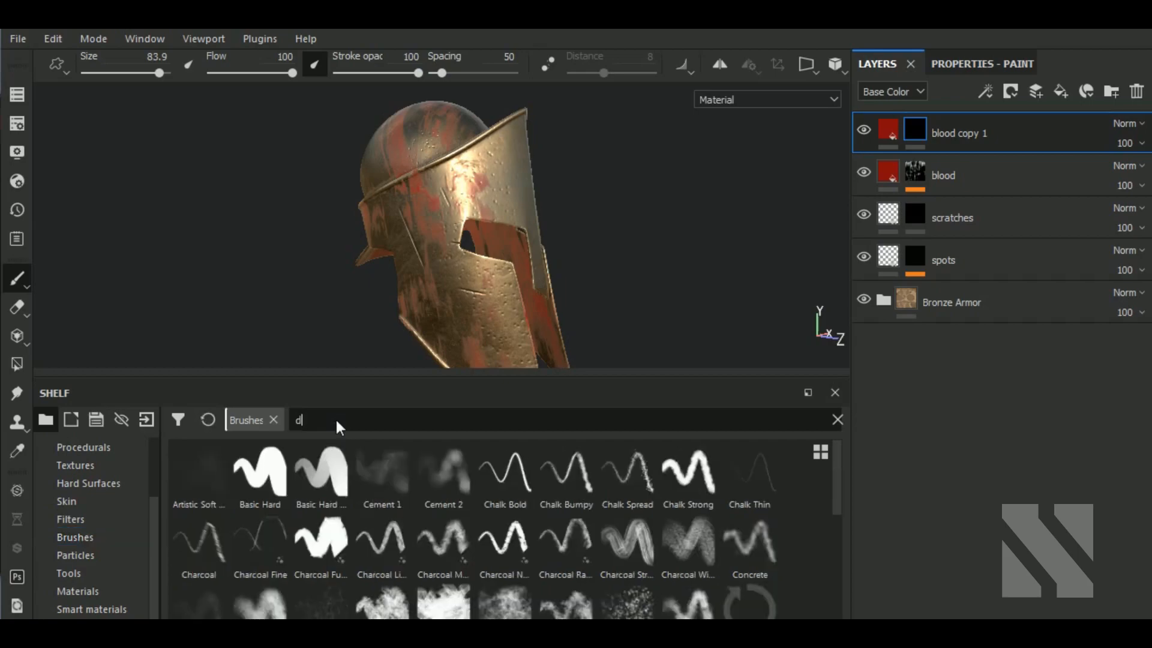
{"action": "key", "text": "BackSpace"}
{"action": "key", "text": "BackSpace"}
{"action": "key", "text": "BackSpace"}
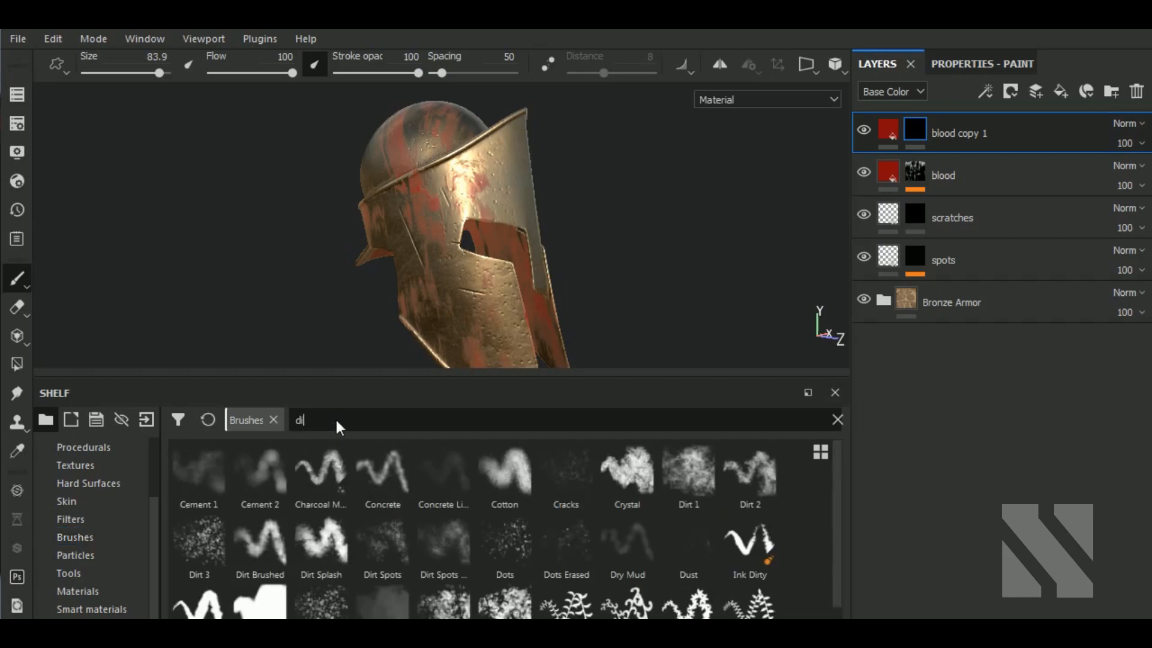
{"action": "type", "text": "rt"}
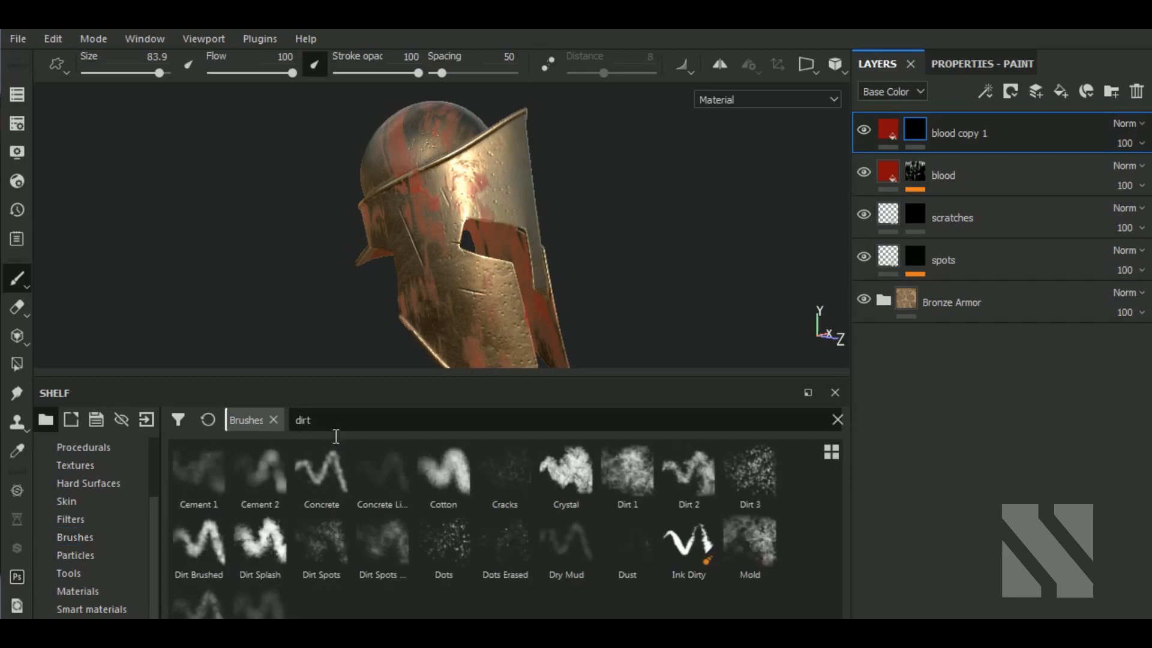
{"action": "left_click", "coordinate": [200, 542]}
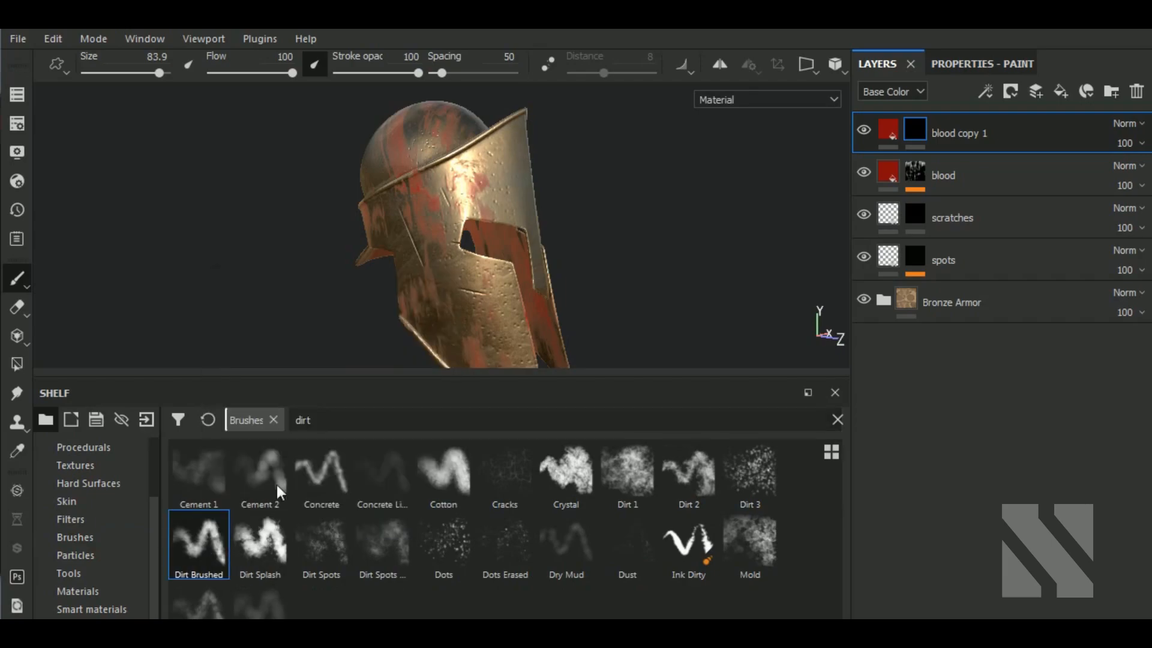
Reduce the brush size to 14.99 and paint a straight blood stroke over the horizontal scratch on the cheek guard
{"action": "left_click_drag", "start_coordinate": [576, 275], "coordinate": [650, 299], "text": "alt"}
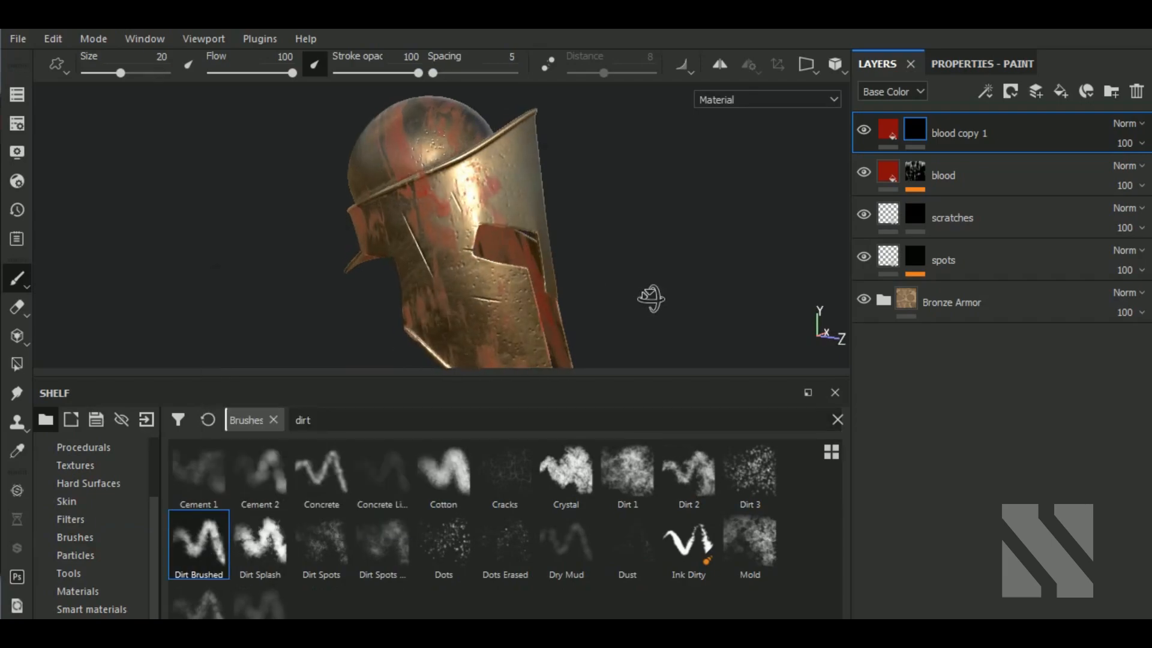
{"action": "scroll", "coordinate": [485, 297], "scroll_direction": "up", "scroll_amount": 4}
{"action": "right_click_drag", "start_coordinate": [478, 288], "coordinate": [466, 288], "text": "ctrl"}
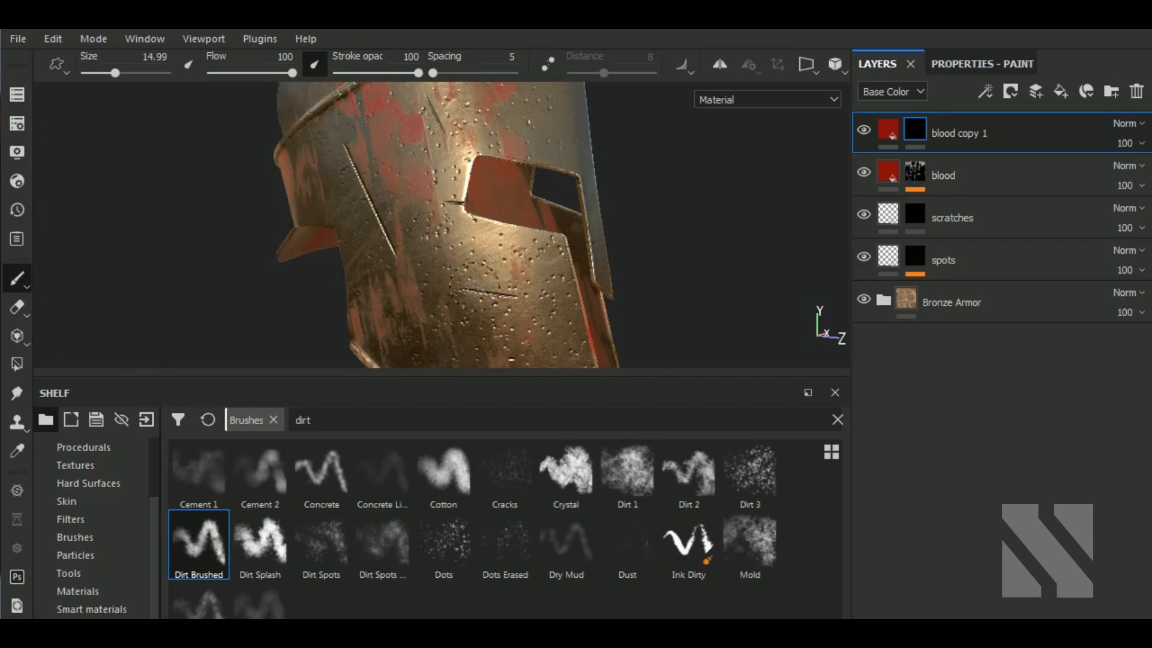
{"action": "left_click", "coordinate": [517, 295], "text": "shift"}
{"action": "scroll", "coordinate": [544, 297], "scroll_direction": "up", "scroll_amount": 3}
{"action": "scroll", "coordinate": [570, 265], "scroll_direction": "down", "scroll_amount": 6}
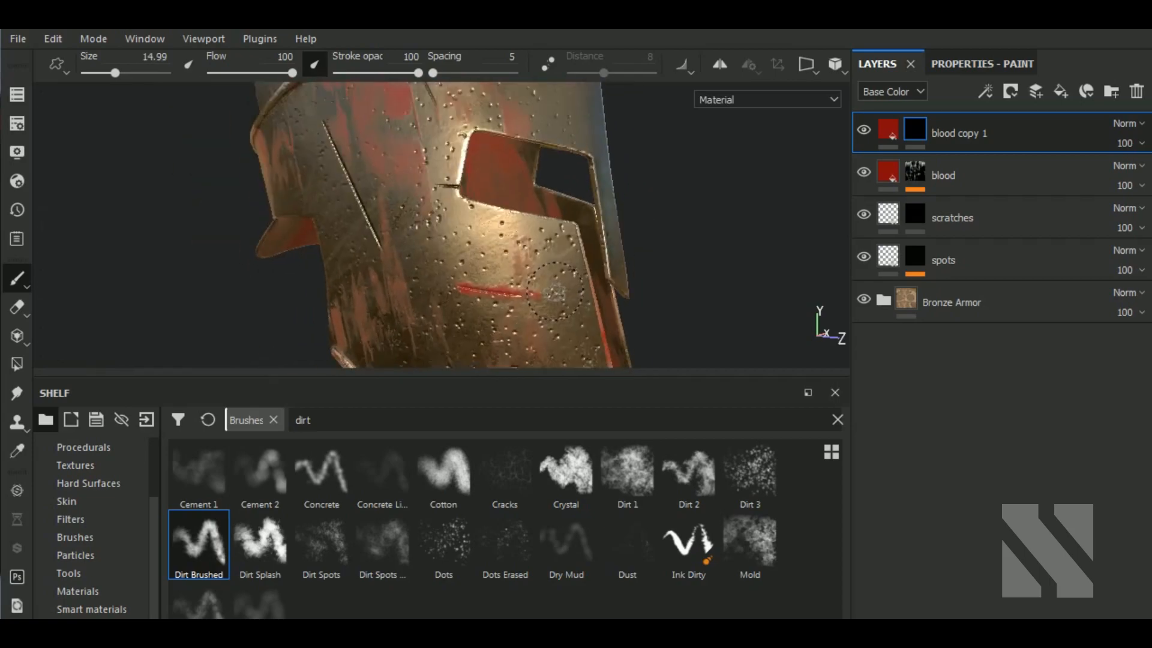
Paint a straight blood stroke along the long diagonal scratch on the helmet's side, replacing the freehand attempt
{"action": "middle_click_drag", "start_coordinate": [490, 230], "coordinate": [525, 241], "text": "alt"}
{"action": "left_click_drag", "start_coordinate": [525, 242], "coordinate": [626, 251], "text": "alt"}
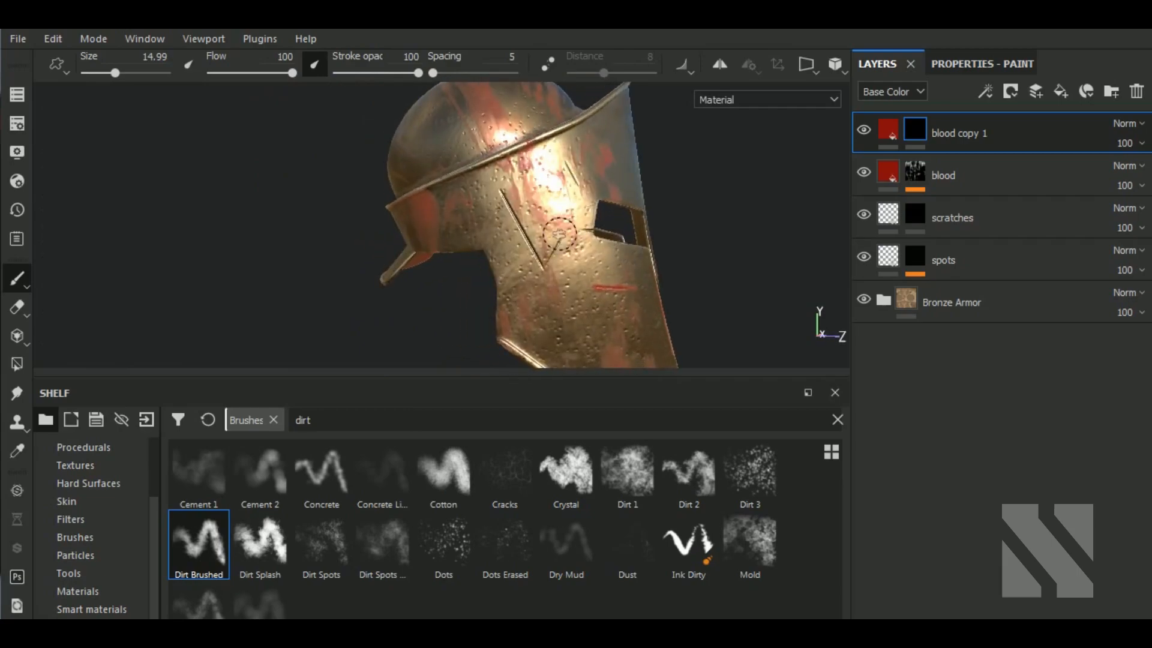
{"action": "scroll", "coordinate": [558, 234], "scroll_direction": "up", "scroll_amount": 4}
{"action": "left_click_drag", "start_coordinate": [498, 178], "coordinate": [592, 313]}
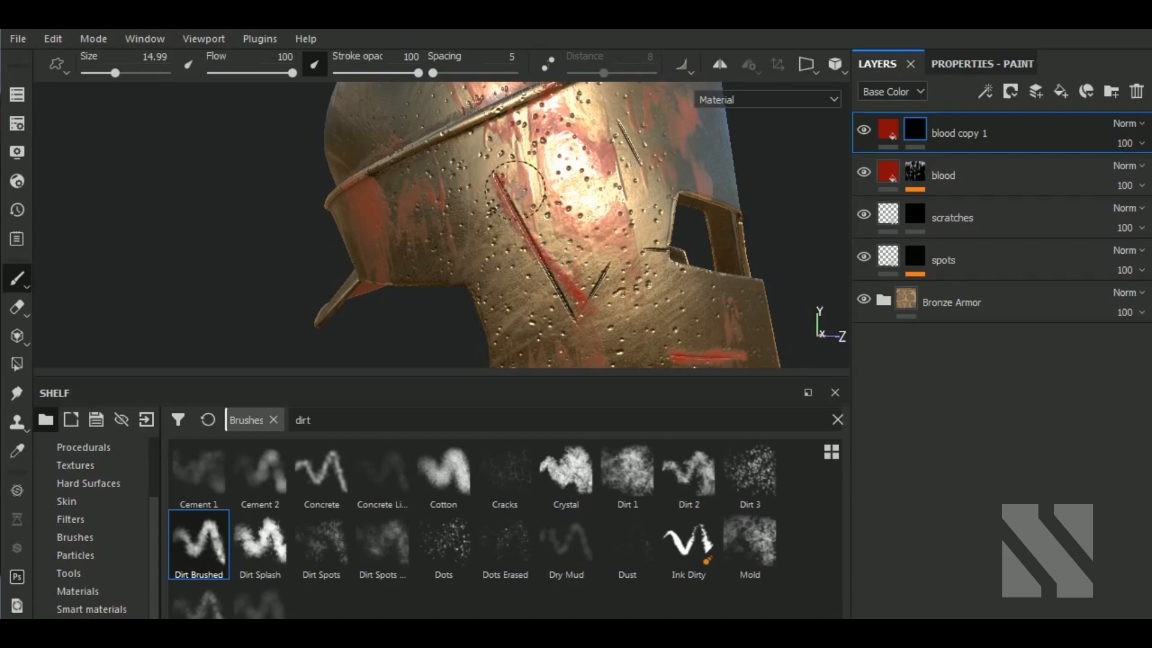
{"action": "key", "text": "shift"}
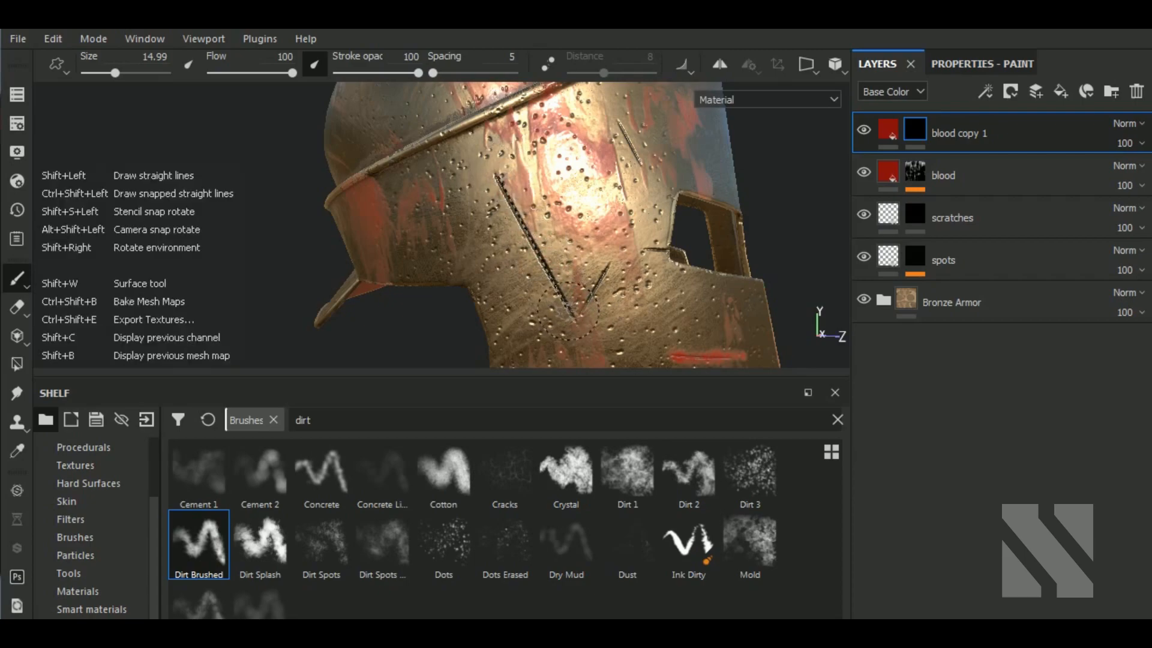
{"action": "left_click", "coordinate": [570, 319], "text": "shift"}
Paint a second straight blood stroke over the long diagonal scratch, from its upper end to its lower end
{"action": "scroll", "coordinate": [594, 259], "scroll_direction": "down", "scroll_amount": 5}
{"action": "mouse_move", "coordinate": [726, 222]}
{"action": "left_mouse_down", "text": "alt"}
{"action": "mouse_move", "coordinate": [625, 244]}
{"action": "mouse_move", "coordinate": [681, 241]}
{"action": "mouse_move", "coordinate": [636, 246]}
{"action": "left_mouse_up", "text": "alt"}
{"action": "scroll", "coordinate": [570, 223], "scroll_direction": "up", "scroll_amount": 5}
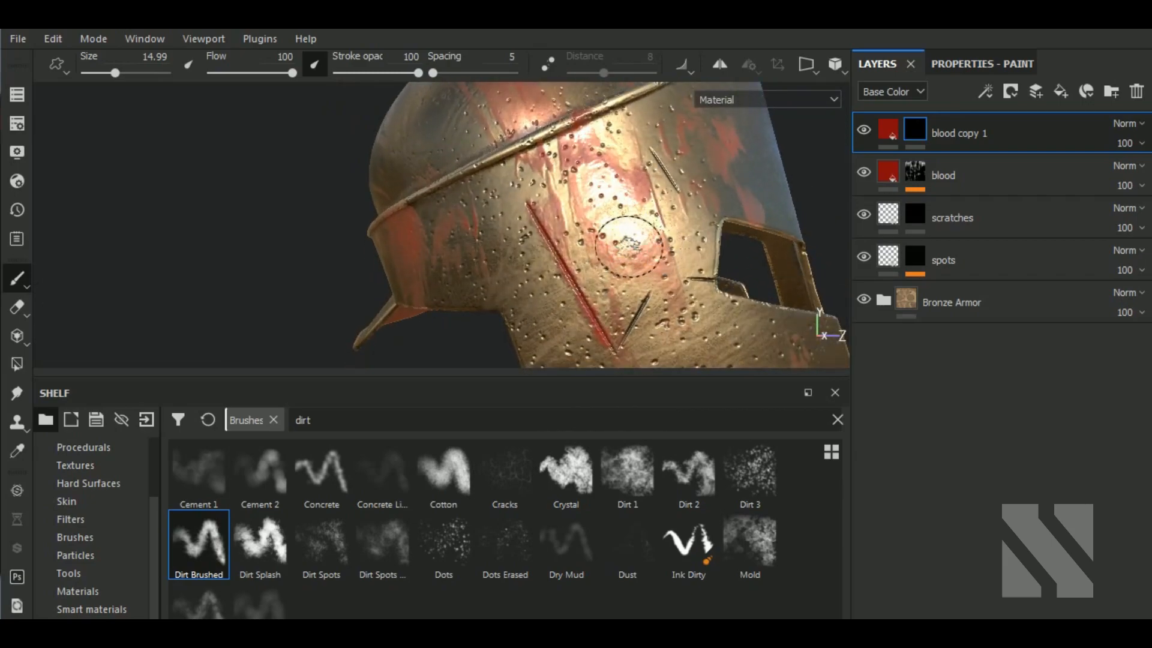
{"action": "left_click", "coordinate": [528, 202]}
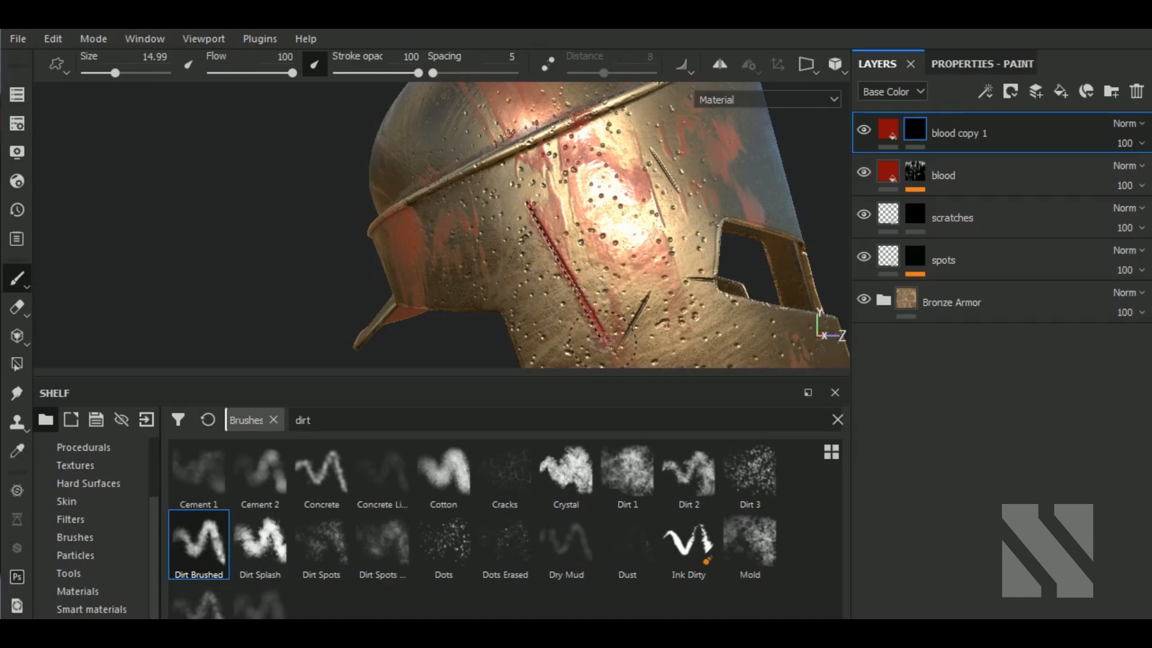
{"action": "left_click", "coordinate": [606, 344], "text": "shift"}
{"action": "scroll", "coordinate": [652, 258], "scroll_direction": "down", "scroll_amount": 4}
{"action": "middle_click_drag", "start_coordinate": [714, 275], "coordinate": [590, 227], "text": "alt"}
{"action": "left_click_drag", "start_coordinate": [588, 240], "coordinate": [609, 259], "text": "alt"}
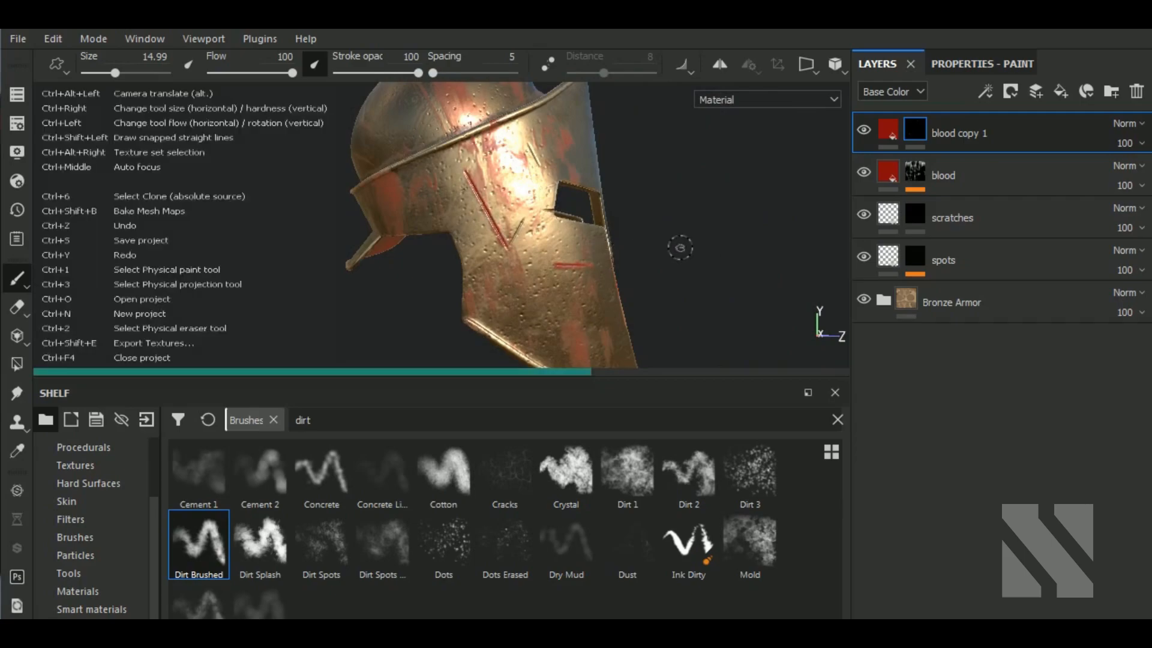
Set the Height of the blood copy 1 layer's fill material to -0.0412
{"action": "left_click", "coordinate": [888, 128]}
{"action": "left_click", "coordinate": [961, 67]}
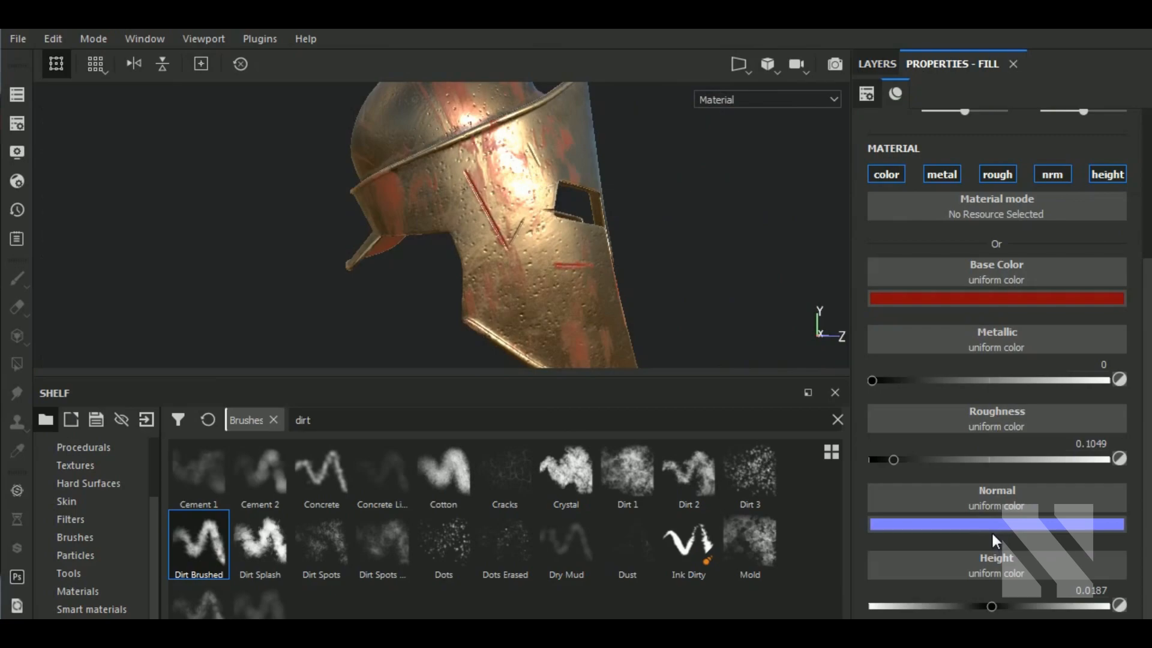
{"action": "left_click", "coordinate": [989, 606]}
{"action": "left_click_drag", "start_coordinate": [609, 282], "coordinate": [513, 264], "text": "alt"}
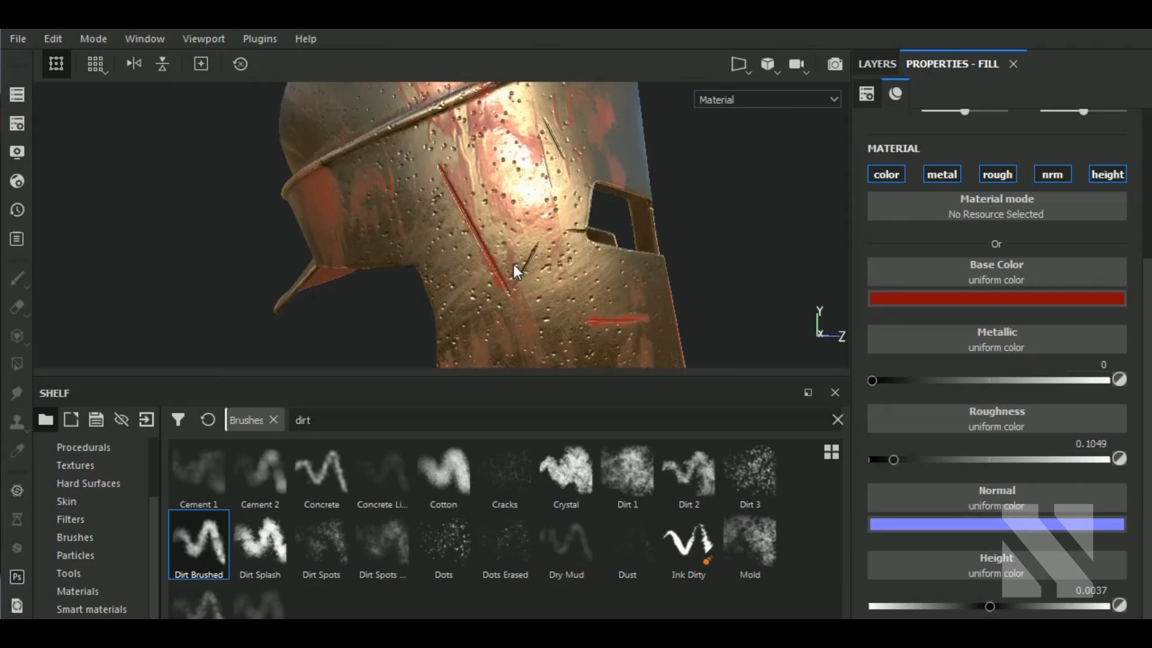
{"action": "left_click", "coordinate": [983, 607]}
{"action": "middle_click_drag", "start_coordinate": [561, 315], "coordinate": [532, 279], "text": "alt"}
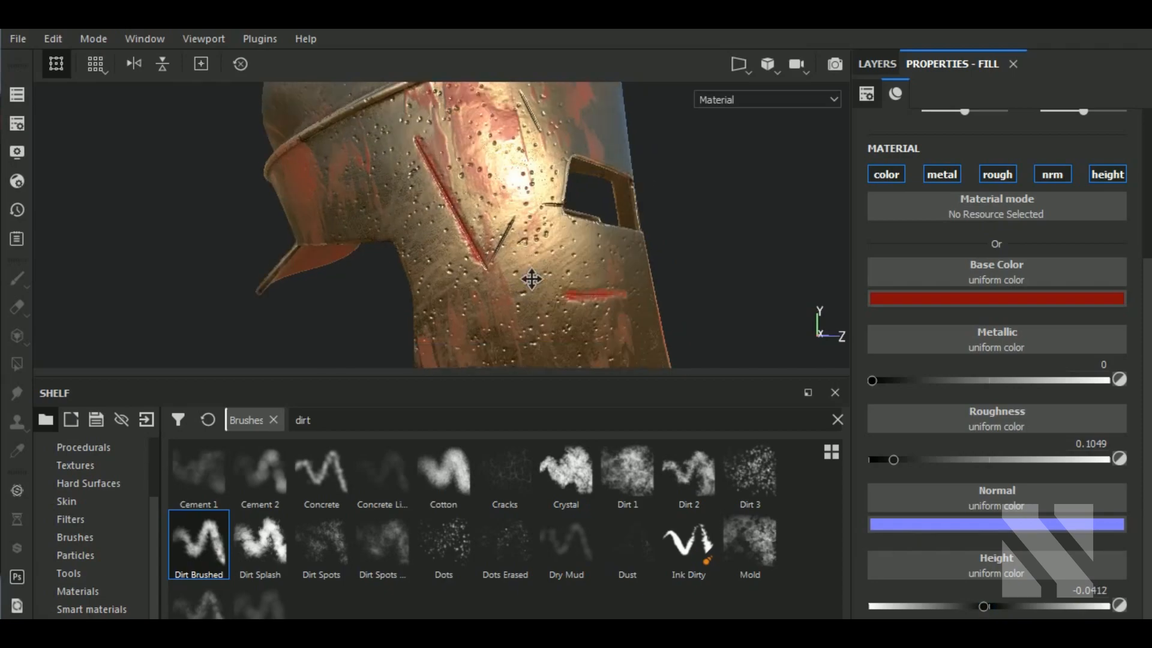
{"action": "scroll", "coordinate": [509, 257], "scroll_direction": "down", "scroll_amount": 6}
{"action": "left_click_drag", "start_coordinate": [690, 298], "coordinate": [659, 306], "text": "alt"}
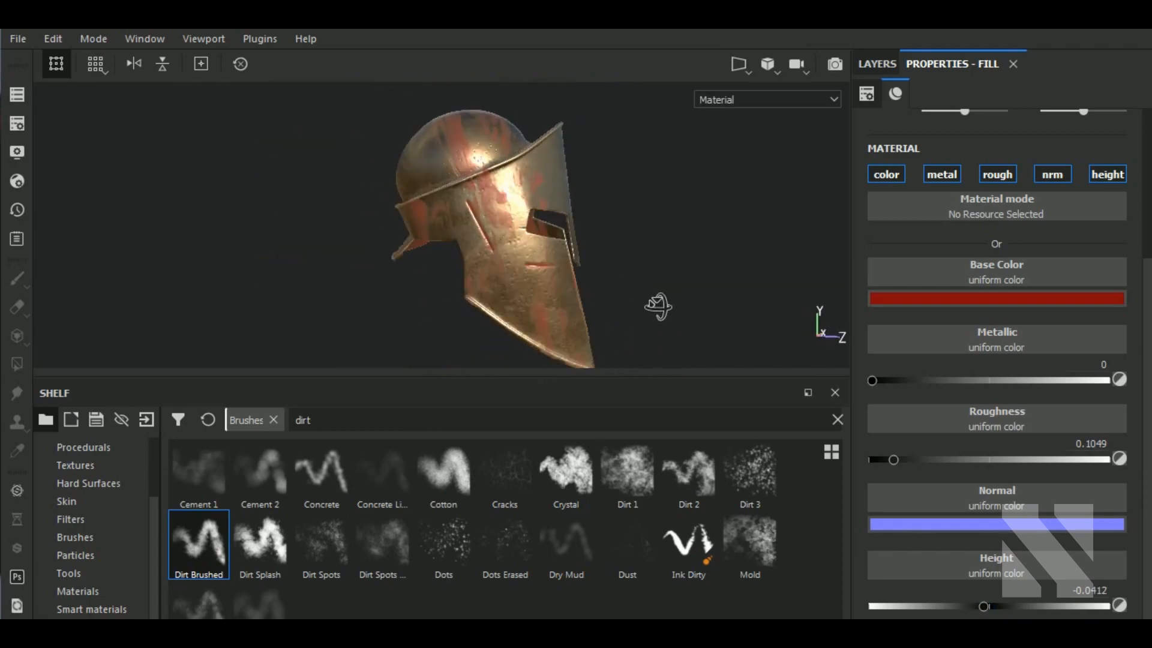
Rename the blood copy 1 layer as "blood brush"
{"action": "left_click", "coordinate": [876, 64]}
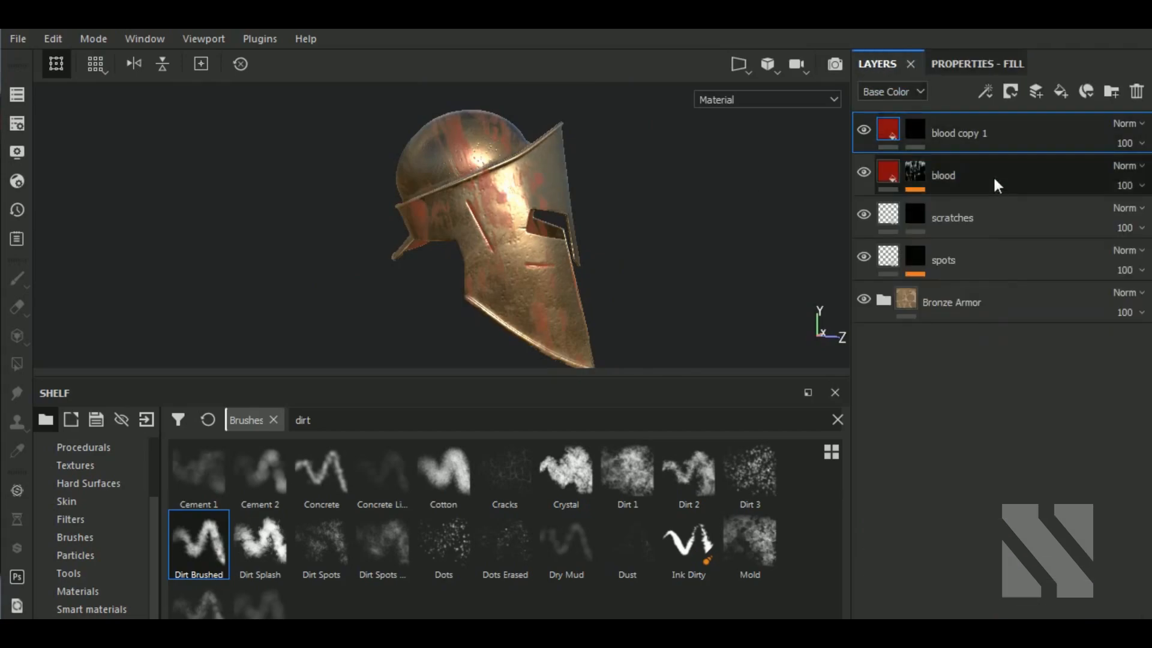
{"action": "double_click", "coordinate": [950, 139]}
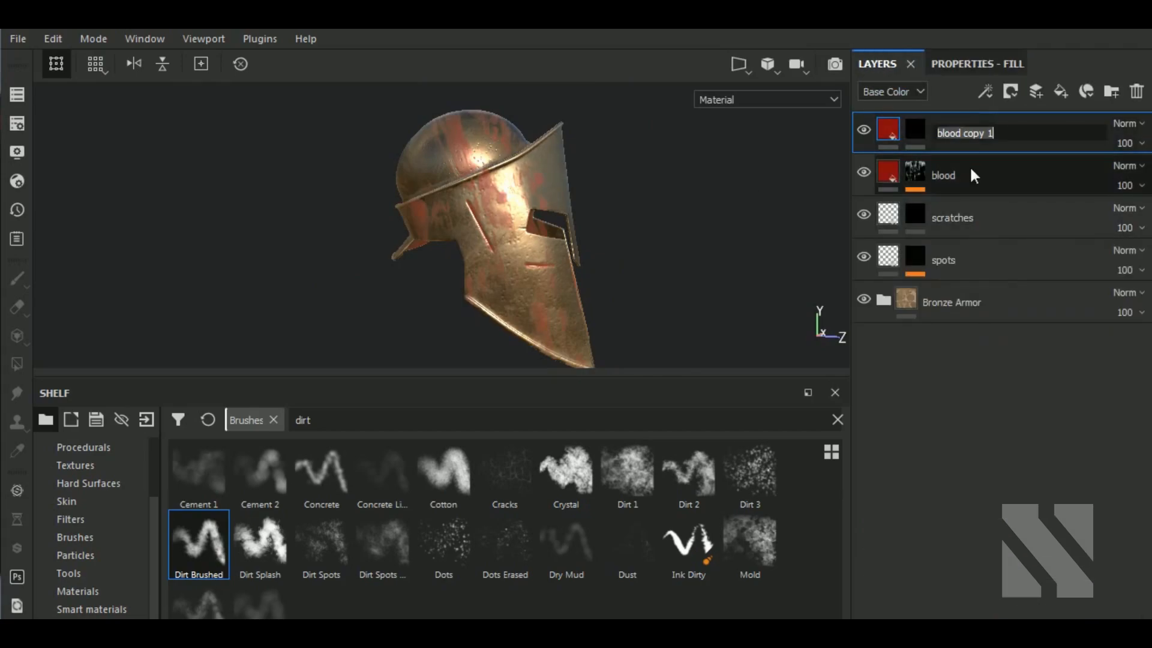
{"action": "type", "text": "blo"}
{"action": "key", "text": "Return"}
Increase the Contrast of the Grunge Leaks fill in the blood layer's mask
{"action": "left_click", "coordinate": [915, 173]}
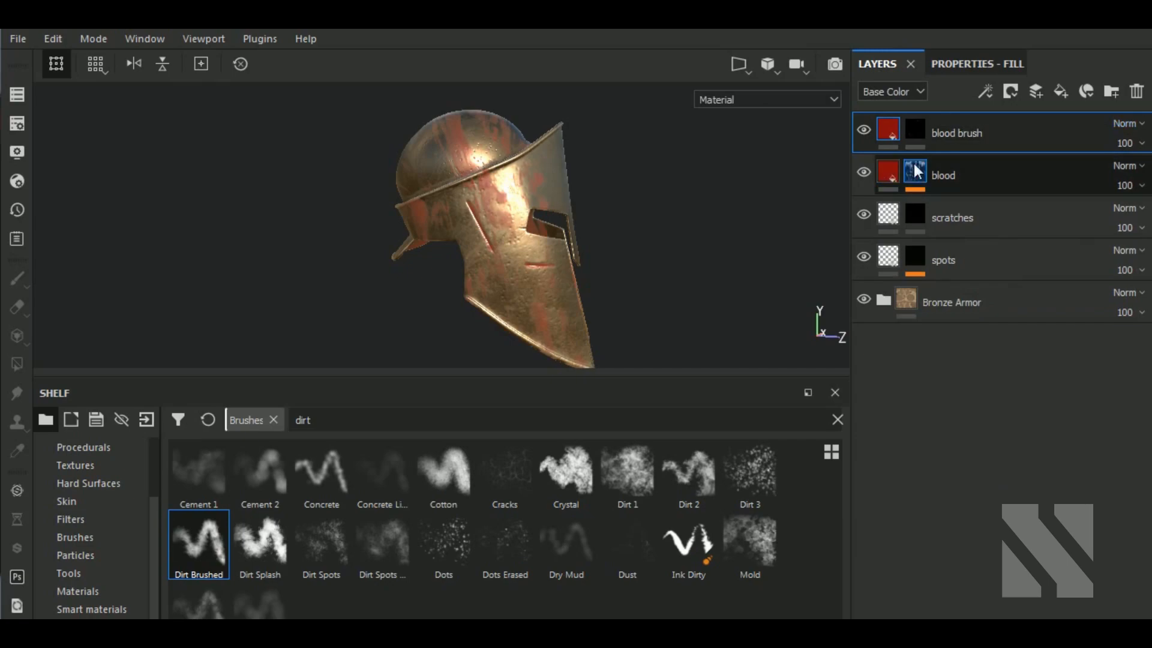
{"action": "left_click", "coordinate": [948, 207]}
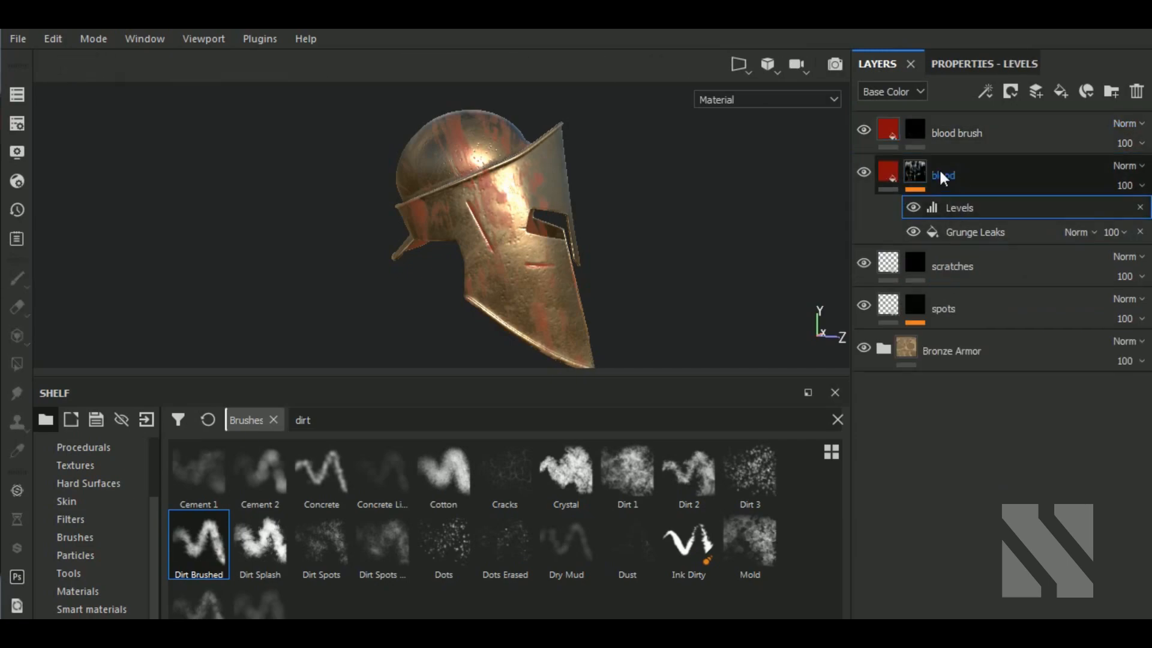
{"action": "left_click", "coordinate": [963, 60]}
{"action": "left_click", "coordinate": [903, 65]}
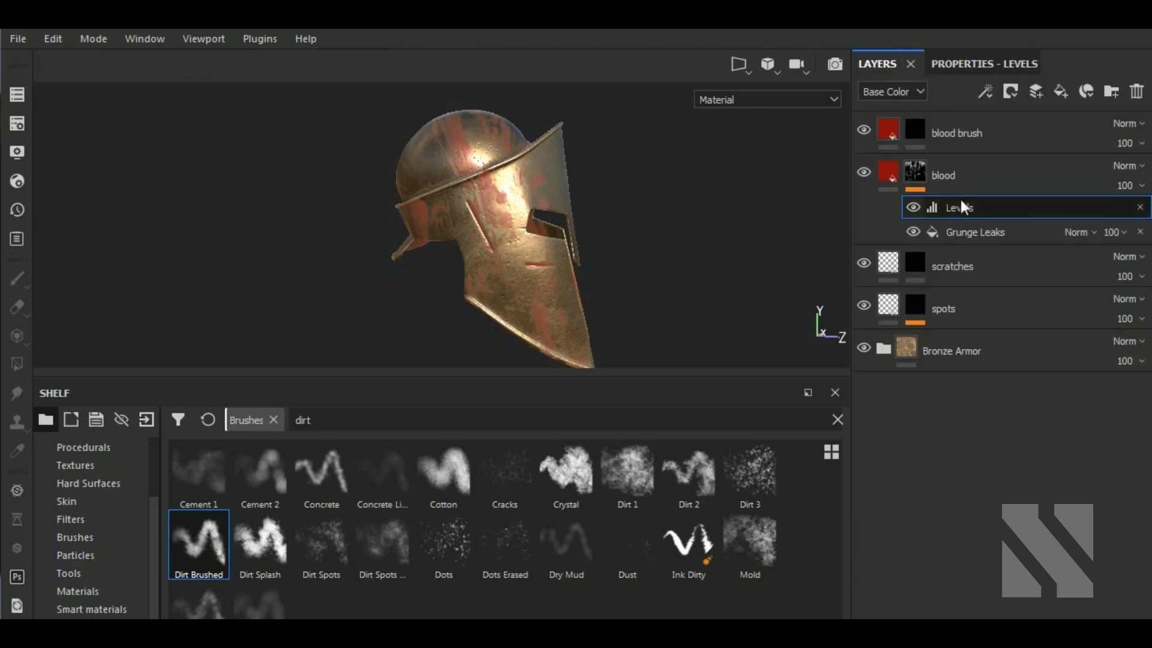
{"action": "left_click", "coordinate": [970, 235]}
{"action": "left_click", "coordinate": [961, 64]}
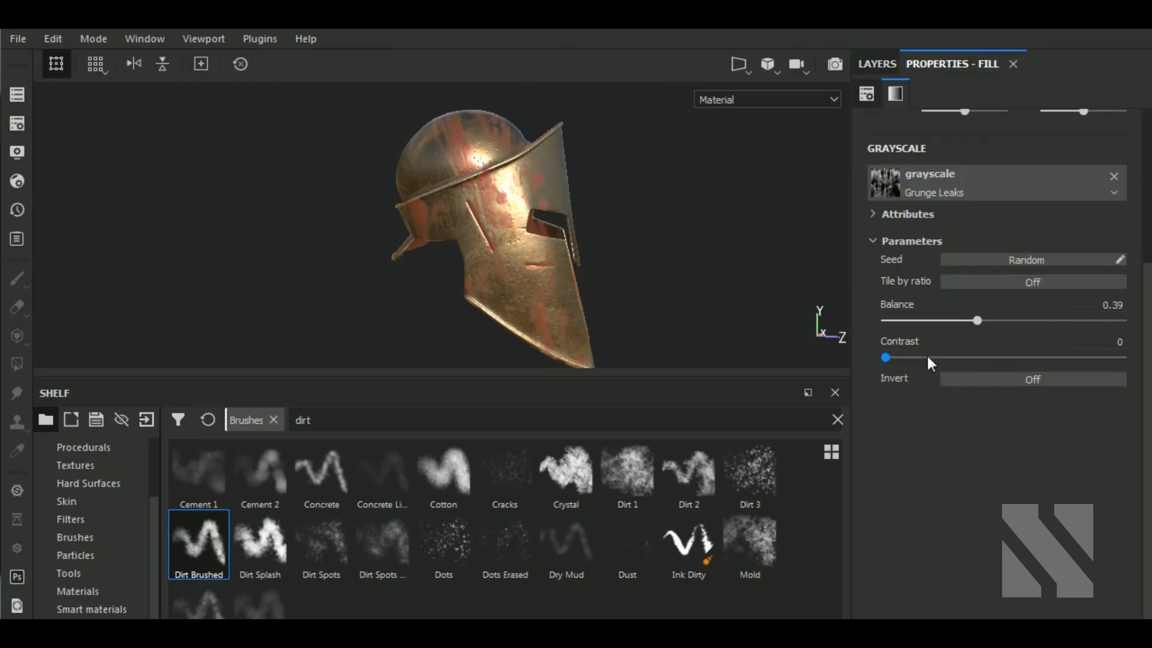
{"action": "left_click", "coordinate": [968, 357]}
{"action": "mouse_move", "coordinate": [629, 243]}
{"action": "left_mouse_down", "text": "alt"}
{"action": "mouse_move", "coordinate": [612, 235]}
{"action": "mouse_move", "coordinate": [623, 245]}
{"action": "left_mouse_up", "text": "alt"}
{"action": "scroll", "coordinate": [471, 259], "scroll_direction": "up", "scroll_amount": 2}
{"action": "scroll", "coordinate": [471, 264], "scroll_direction": "down", "scroll_amount": 3}
Duplicate the blood brush layer and clear the black mask on the copy
{"action": "left_click", "coordinate": [878, 66]}
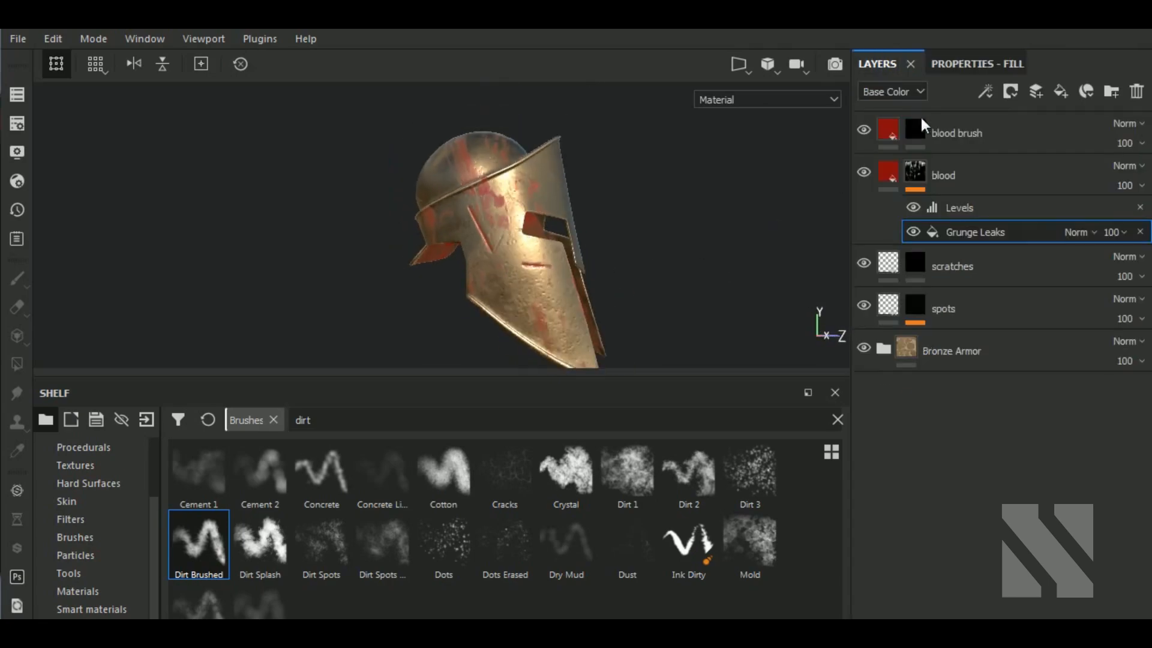
{"action": "left_click", "coordinate": [923, 127]}
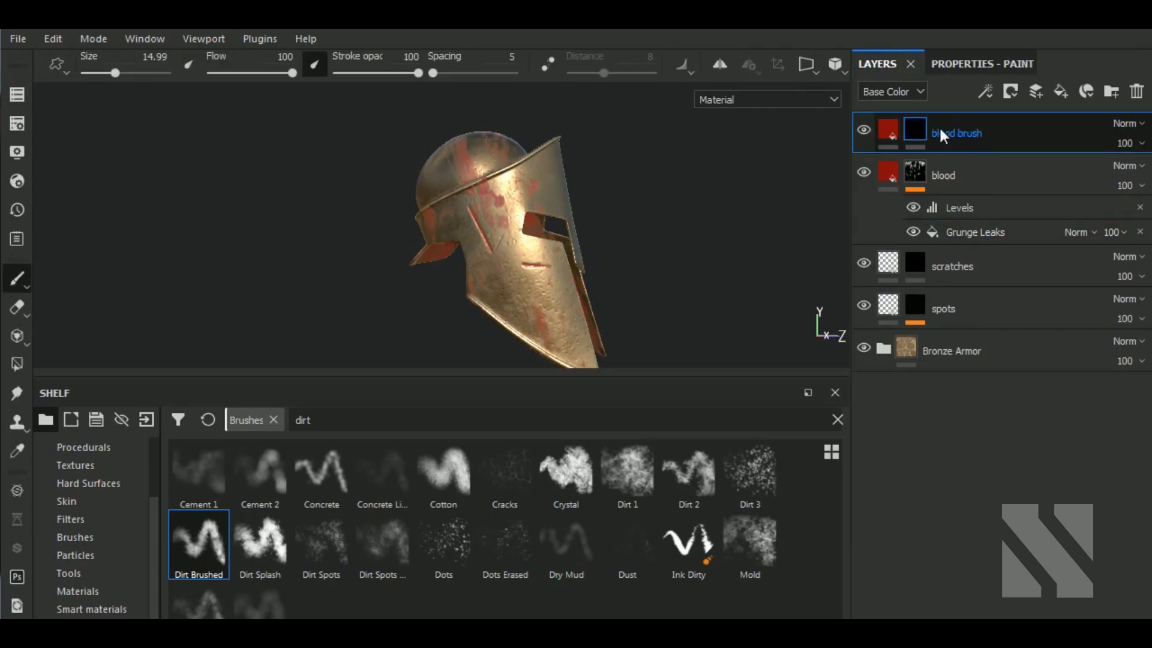
{"action": "left_click", "coordinate": [896, 172]}
{"action": "left_click", "coordinate": [921, 128]}
{"action": "right_click", "coordinate": [921, 129]}
{"action": "left_click", "coordinate": [638, 136]}
{"action": "right_click", "coordinate": [904, 131]}
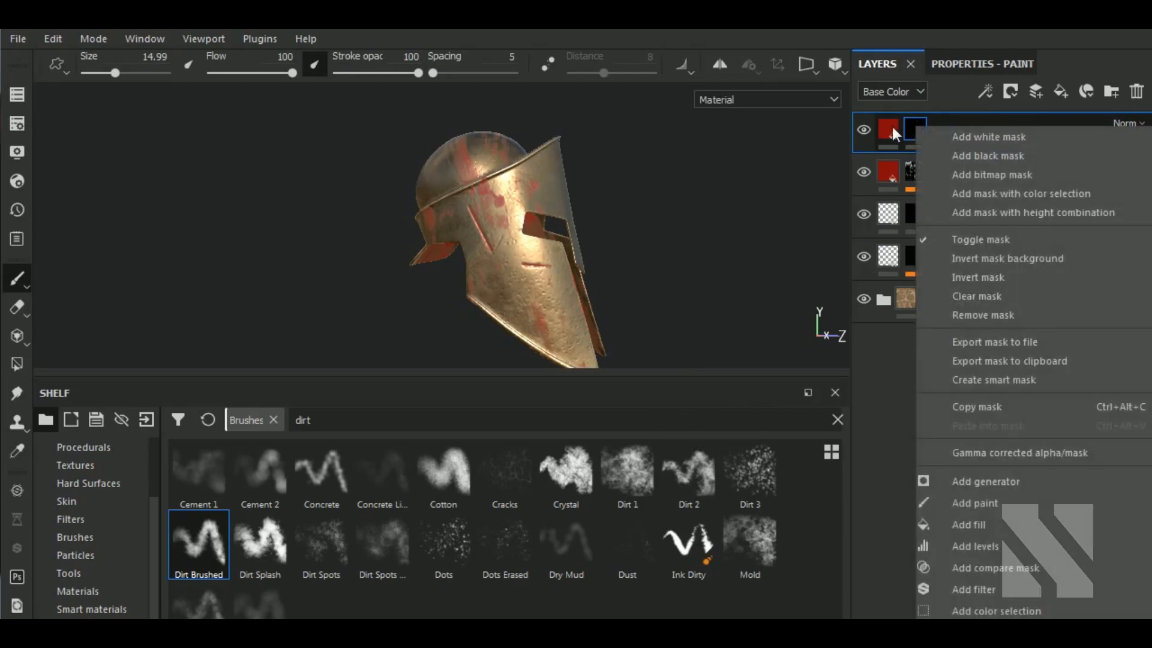
{"action": "left_click", "coordinate": [887, 126]}
{"action": "right_click", "coordinate": [887, 125]}
{"action": "left_click", "coordinate": [923, 161]}
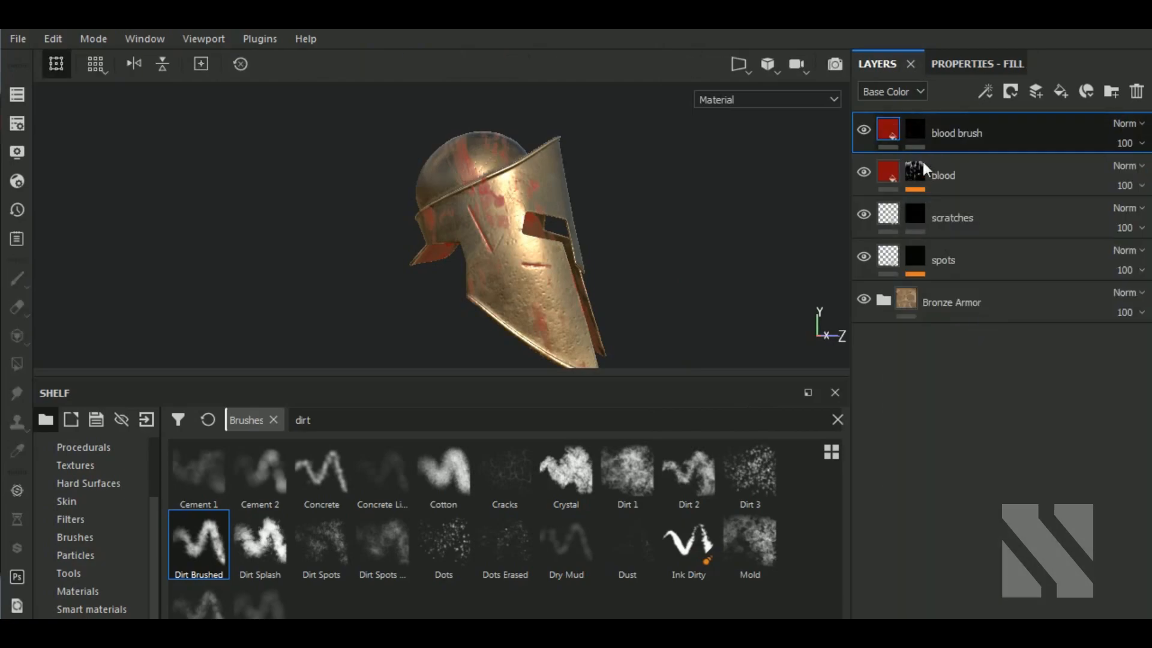
{"action": "right_click", "coordinate": [916, 126]}
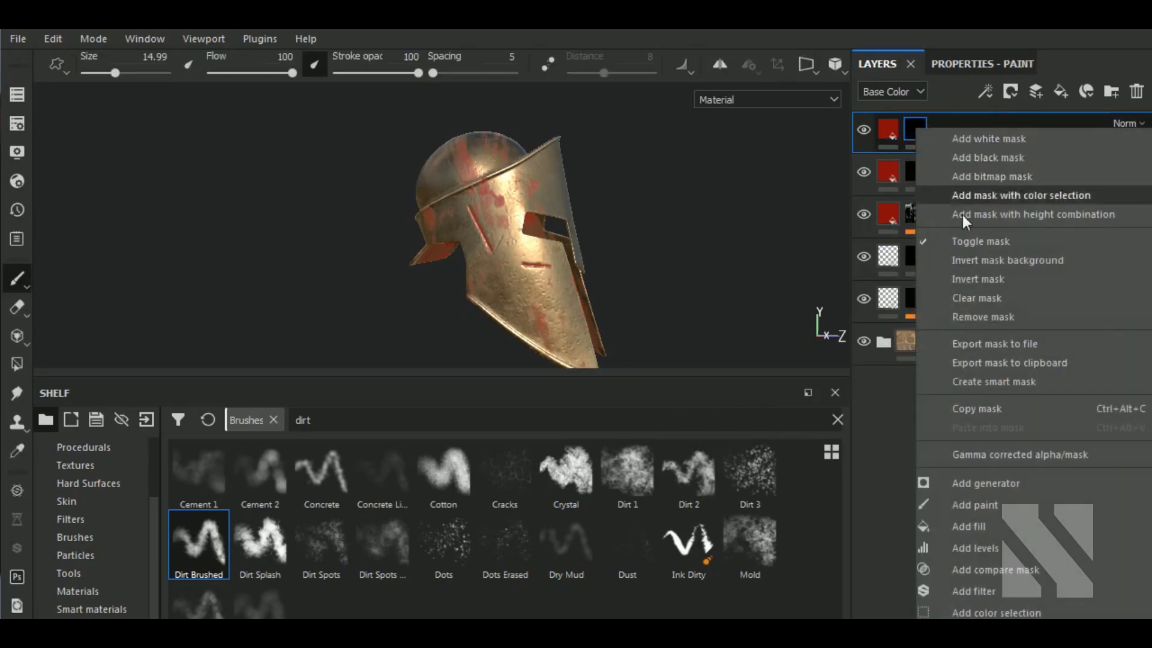
{"action": "left_click", "coordinate": [995, 297]}
Set the Height of the blood brush copy 1 layer's fill material to 0
{"action": "left_click", "coordinate": [889, 129]}
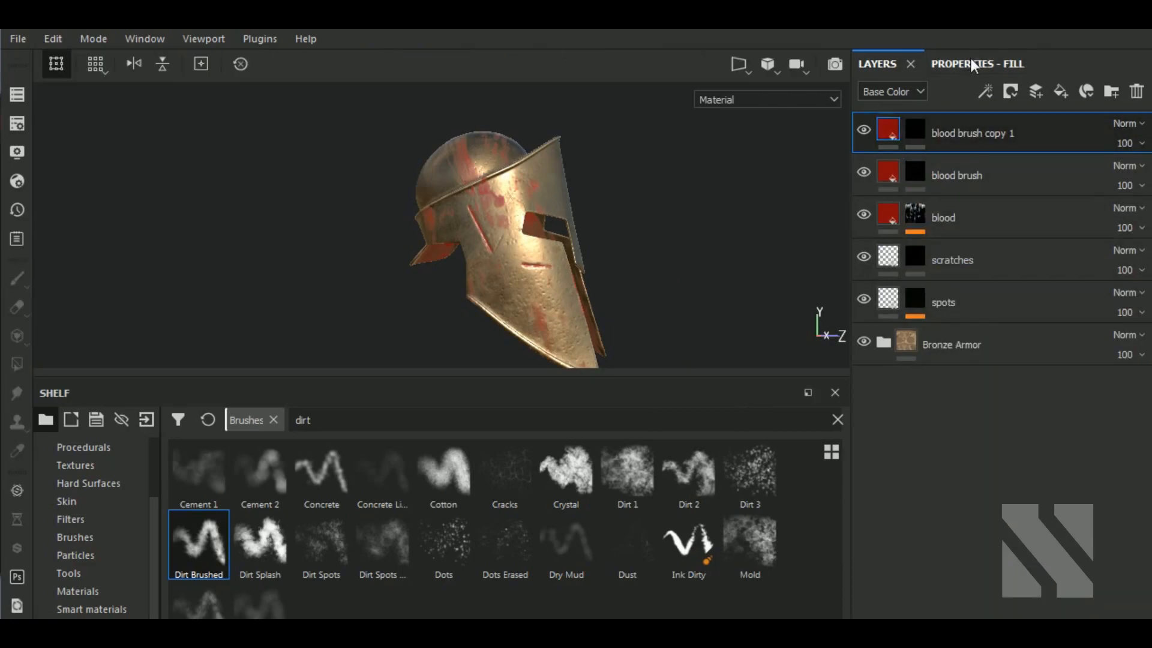
{"action": "left_click", "coordinate": [970, 63]}
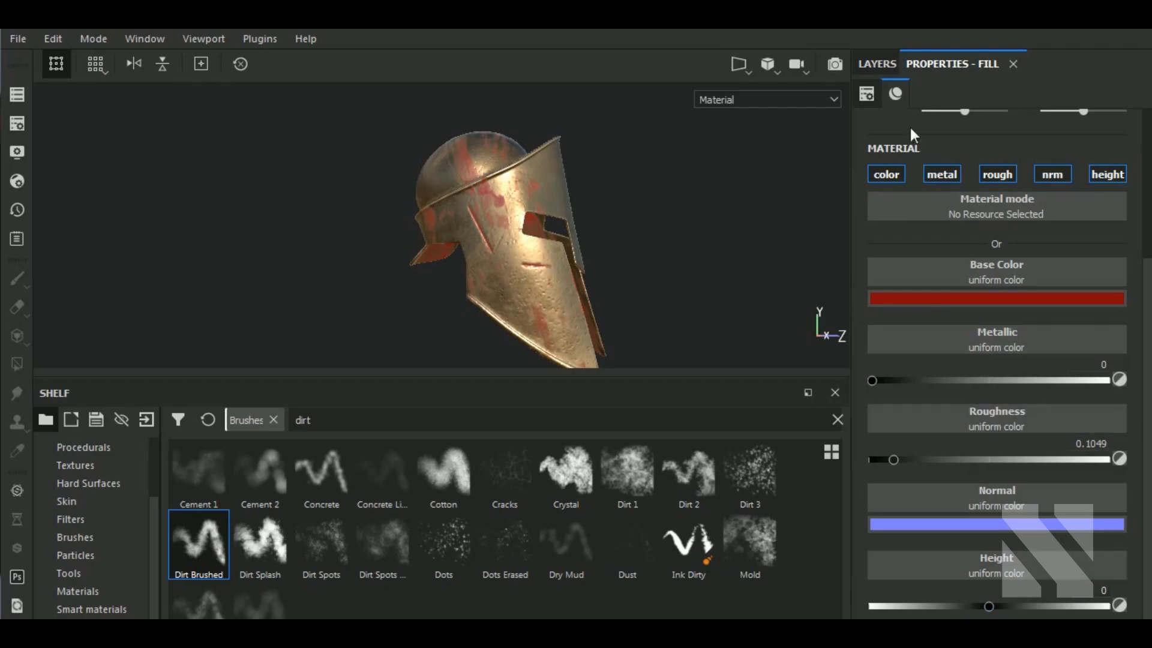
{"action": "left_click", "coordinate": [877, 64]}
Rename the blood brush copy 1 layer as "blood fingerprint", with its mask selected for painting
{"action": "left_click", "coordinate": [915, 130]}
{"action": "double_click", "coordinate": [965, 129]}
{"action": "left_click", "coordinate": [986, 142]}
{"action": "left_click_drag", "start_coordinate": [963, 136], "coordinate": [1068, 138]}
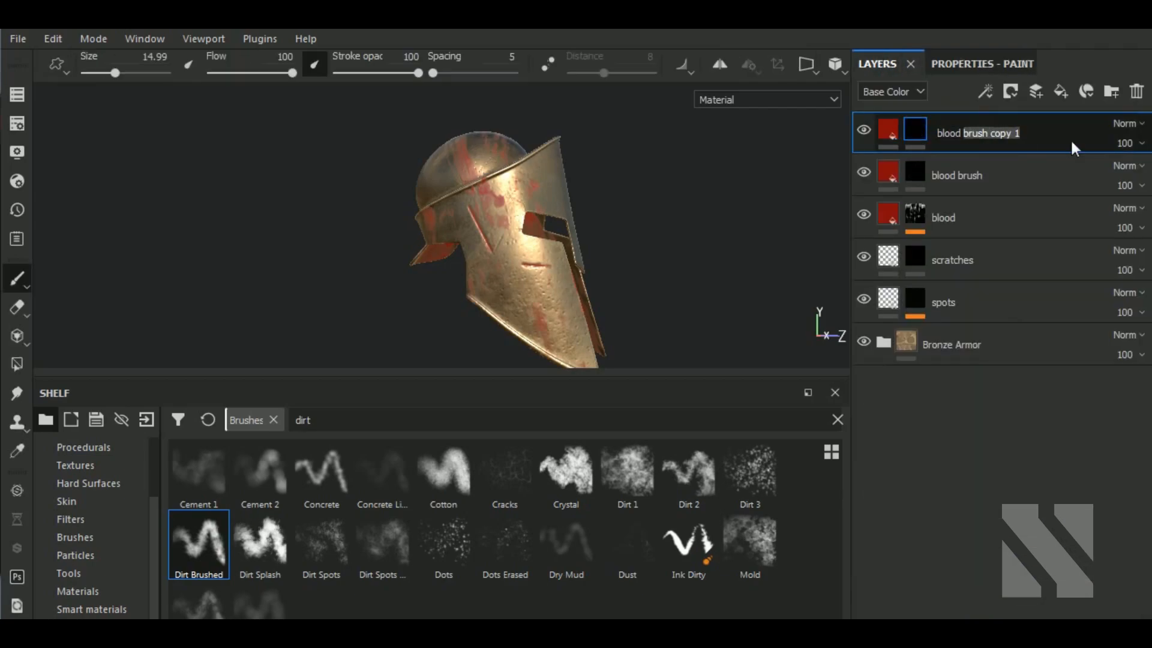
{"action": "type", "text": "fingerprint"}
{"action": "key", "text": "Return"}
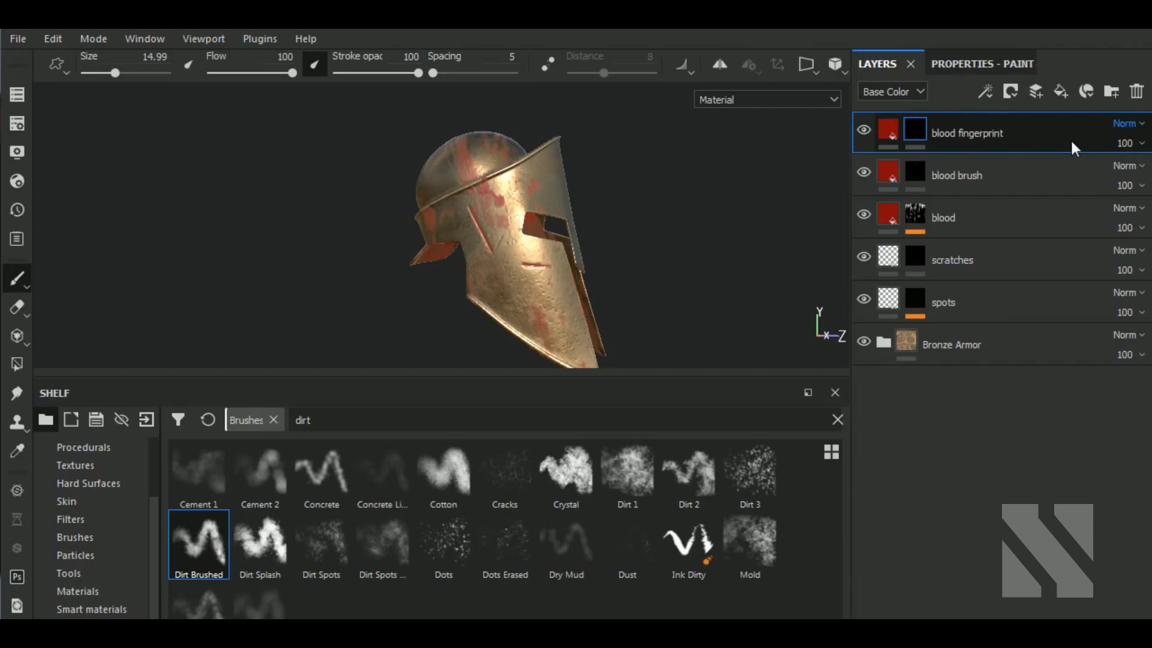
Search the brush alphas for "finger" and assign Fingerprint Hand Flowing as the brush's alpha
{"action": "left_click", "coordinate": [977, 63]}
{"action": "scroll", "coordinate": [1010, 450], "scroll_direction": "up", "scroll_amount": 2}
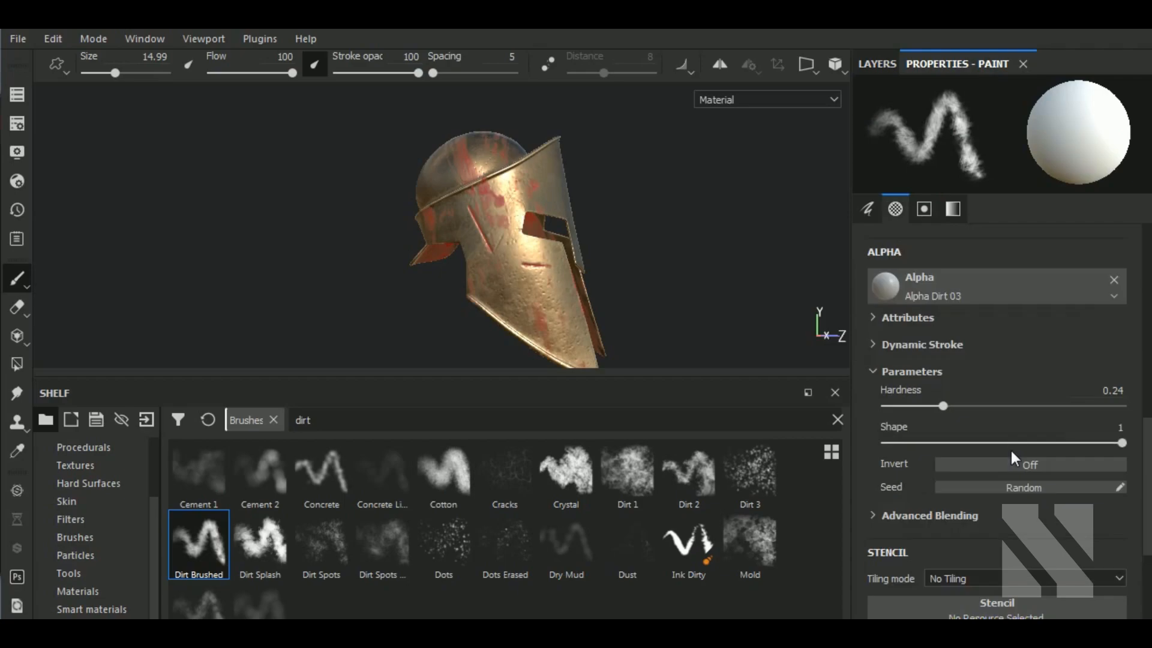
{"action": "left_click", "coordinate": [968, 294]}
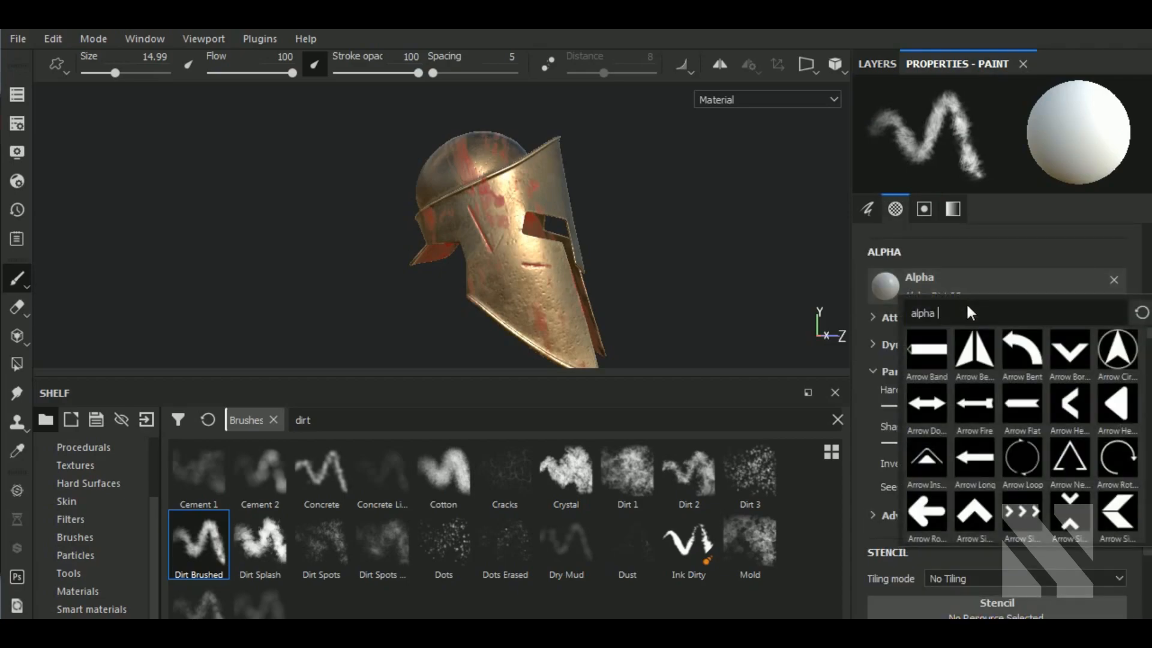
{"action": "type", "text": "finger"}
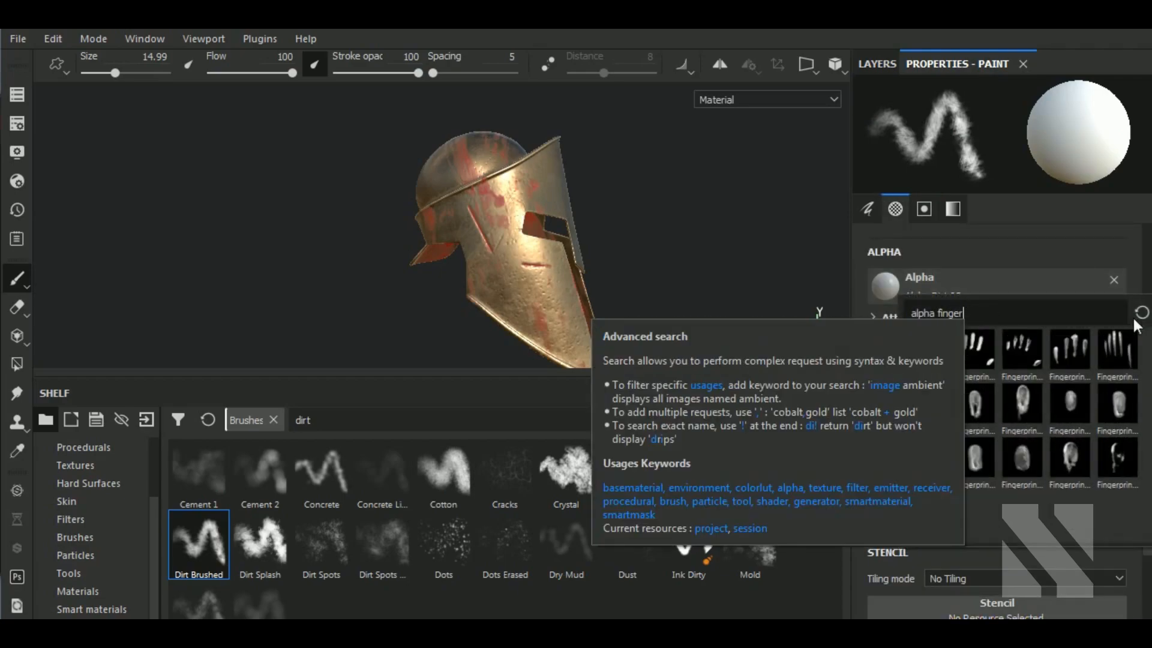
{"action": "mouse_move", "coordinate": [1111, 355]}
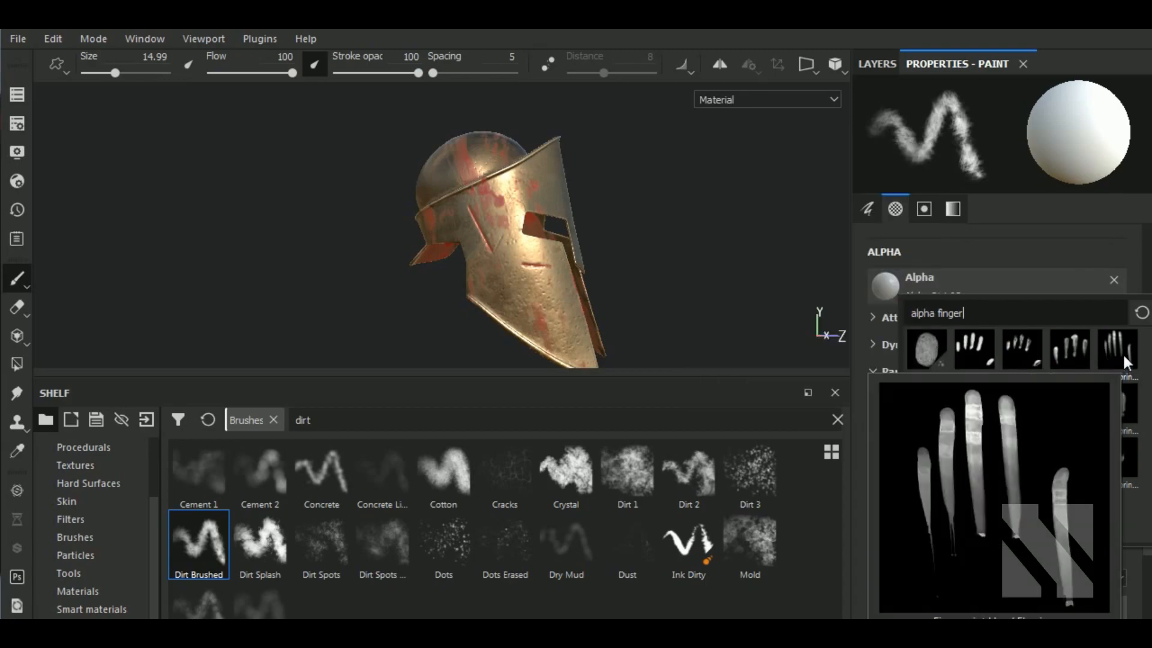
{"action": "left_click", "coordinate": [1119, 350]}
Try stamping a rotated handprint on the helmet's opposite cheek guard with the brush size at 55.85
{"action": "right_click_drag", "start_coordinate": [534, 280], "coordinate": [558, 280], "text": "ctrl"}
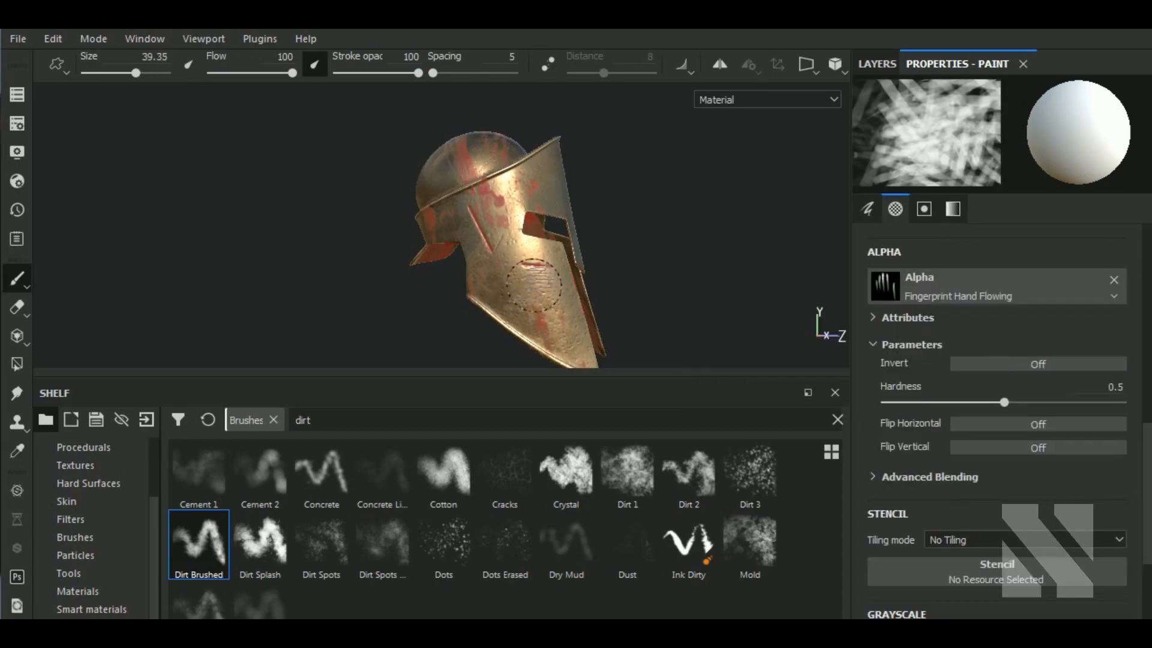
{"action": "scroll", "coordinate": [536, 280], "scroll_direction": "down", "scroll_amount": 4}
{"action": "left_click_drag", "start_coordinate": [767, 283], "coordinate": [334, 296], "text": "alt"}
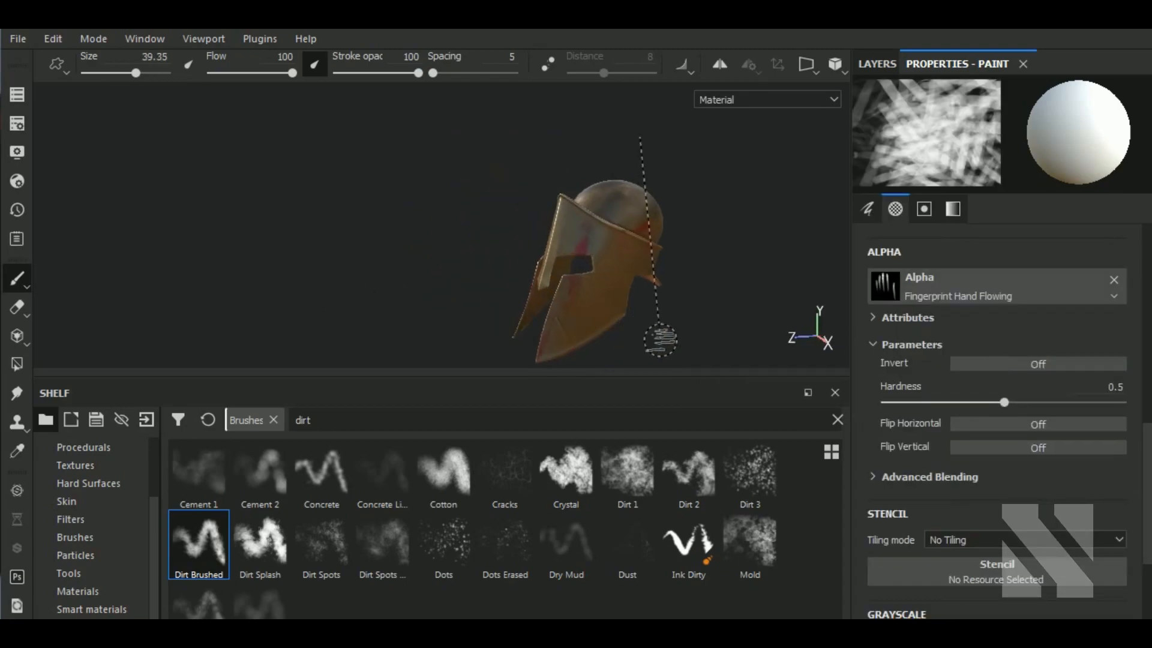
{"action": "left_click_drag", "start_coordinate": [673, 305], "coordinate": [673, 273], "text": "ctrl"}
{"action": "right_click_drag", "start_coordinate": [614, 308], "coordinate": [630, 307], "text": "ctrl"}
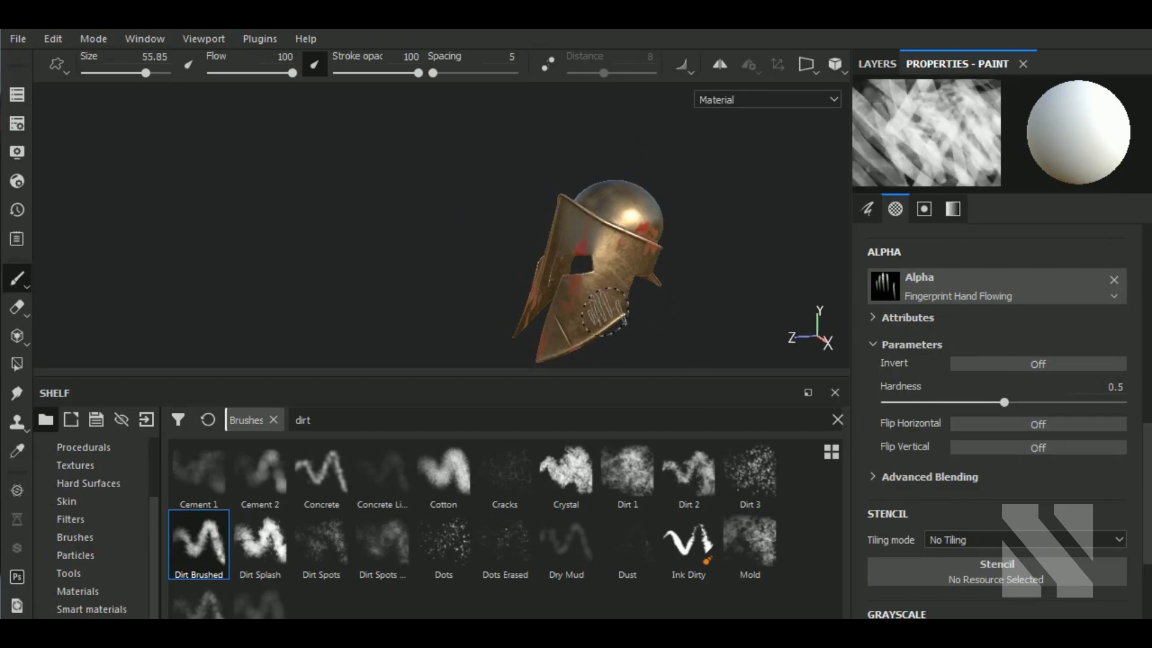
{"action": "left_click", "coordinate": [604, 310]}
{"action": "left_click_drag", "start_coordinate": [749, 308], "coordinate": [651, 272], "text": "alt"}
{"action": "scroll", "coordinate": [651, 271], "scroll_direction": "up", "scroll_amount": 3}
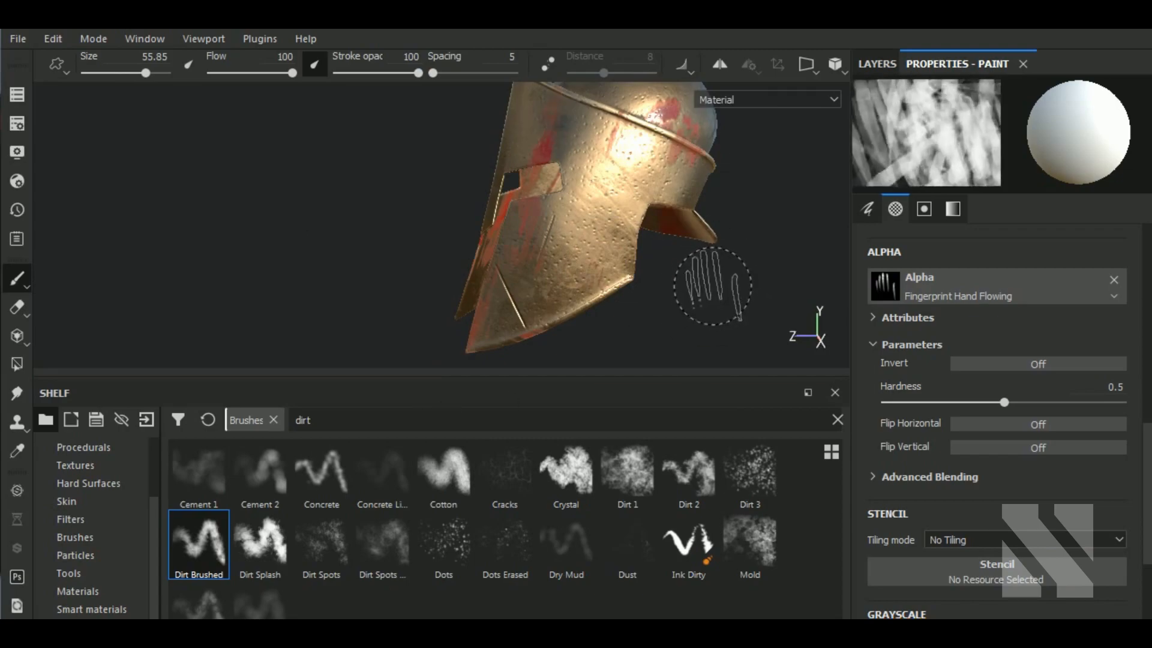
Set the alpha's Hardness to 0.82, undo the last stamp, and try a handprint on the cheek guard at brush size 86
{"action": "left_click", "coordinate": [1080, 402]}
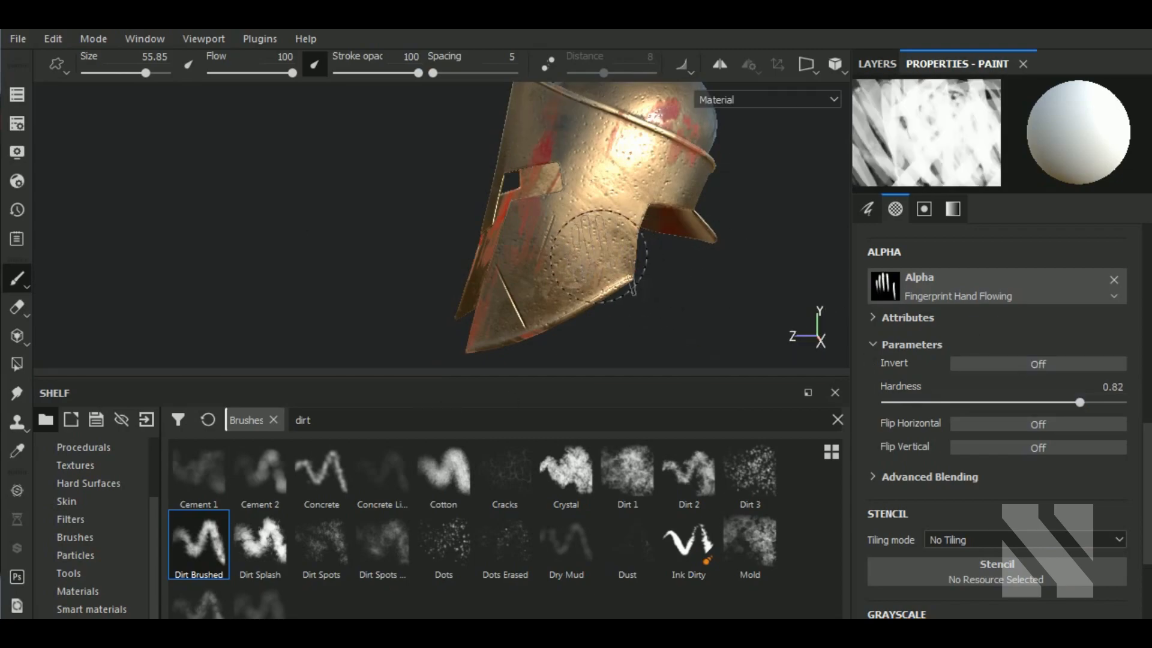
{"action": "key", "text": "ctrl+z"}
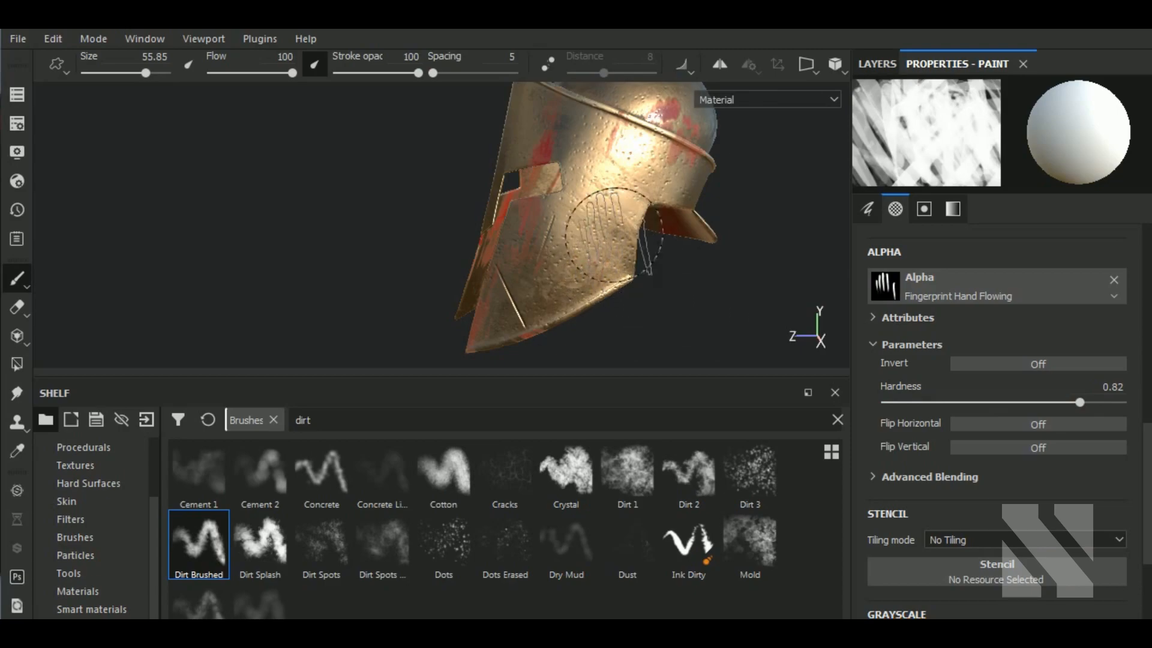
{"action": "right_click_drag", "start_coordinate": [609, 235], "coordinate": [642, 236], "text": "ctrl"}
{"action": "left_click", "coordinate": [595, 253]}
{"action": "scroll", "coordinate": [694, 277], "scroll_direction": "down", "scroll_amount": 3}
{"action": "mouse_move", "coordinate": [691, 284]}
{"action": "left_mouse_down", "text": "alt"}
{"action": "mouse_move", "coordinate": [764, 308]}
{"action": "mouse_move", "coordinate": [728, 295]}
{"action": "left_mouse_up", "text": "alt"}
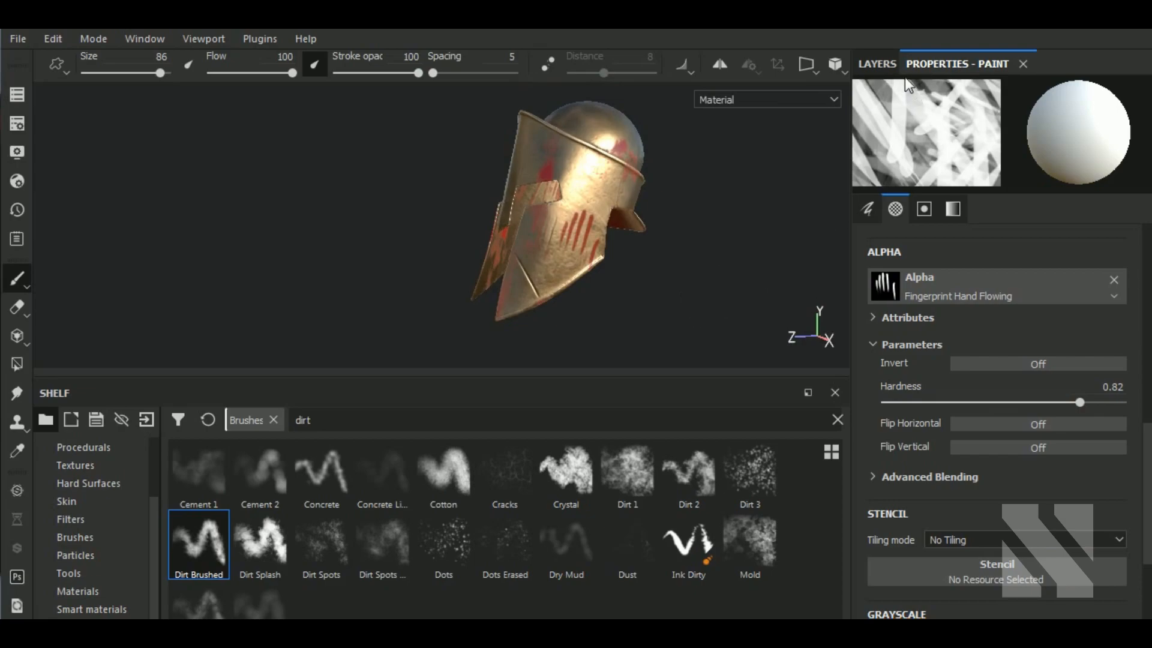
Try a softer handprint on the cheek guard with the alpha's Hardness set to 0.61
{"action": "left_click", "coordinate": [1030, 402]}
{"action": "left_click", "coordinate": [578, 246]}
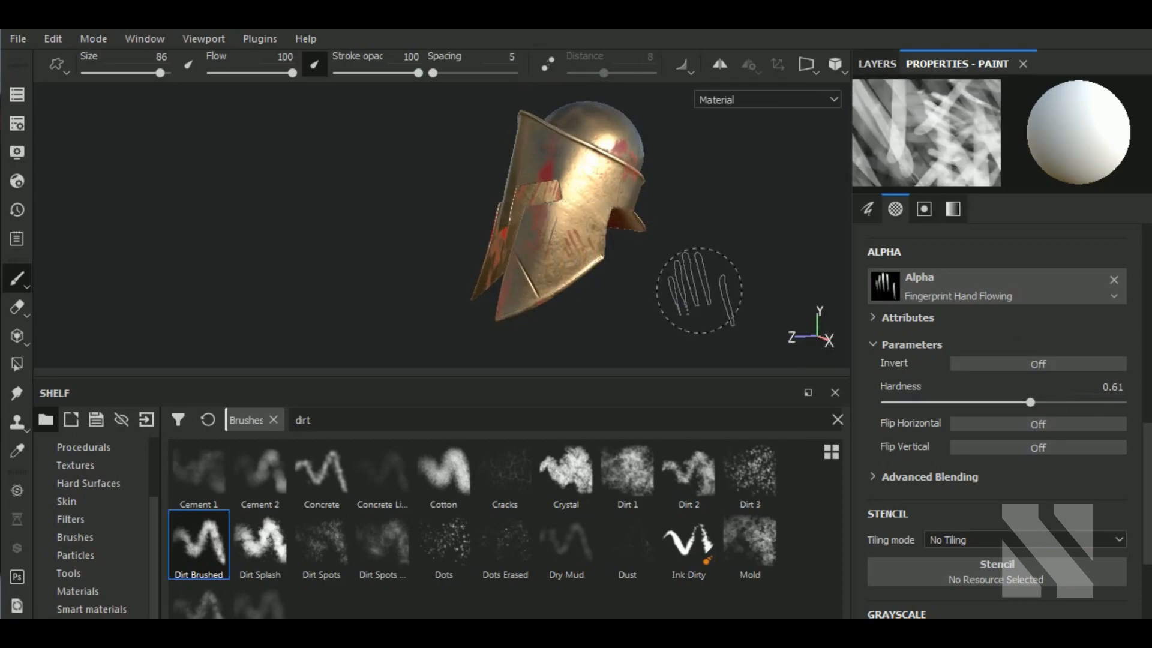
{"action": "mouse_move", "coordinate": [663, 302]}
{"action": "left_mouse_down", "text": "alt"}
{"action": "mouse_move", "coordinate": [321, 300]}
{"action": "mouse_move", "coordinate": [484, 319]}
{"action": "left_mouse_up", "text": "alt"}
{"action": "mouse_move", "coordinate": [625, 317]}
{"action": "left_mouse_down", "text": "alt"}
{"action": "mouse_move", "coordinate": [574, 329]}
{"action": "mouse_move", "coordinate": [633, 329]}
{"action": "mouse_move", "coordinate": [545, 309]}
{"action": "left_mouse_up", "text": "alt"}
{"action": "scroll", "coordinate": [620, 317], "scroll_direction": "down", "scroll_amount": 2}
{"action": "scroll", "coordinate": [545, 251], "scroll_direction": "up", "scroll_amount": 5}
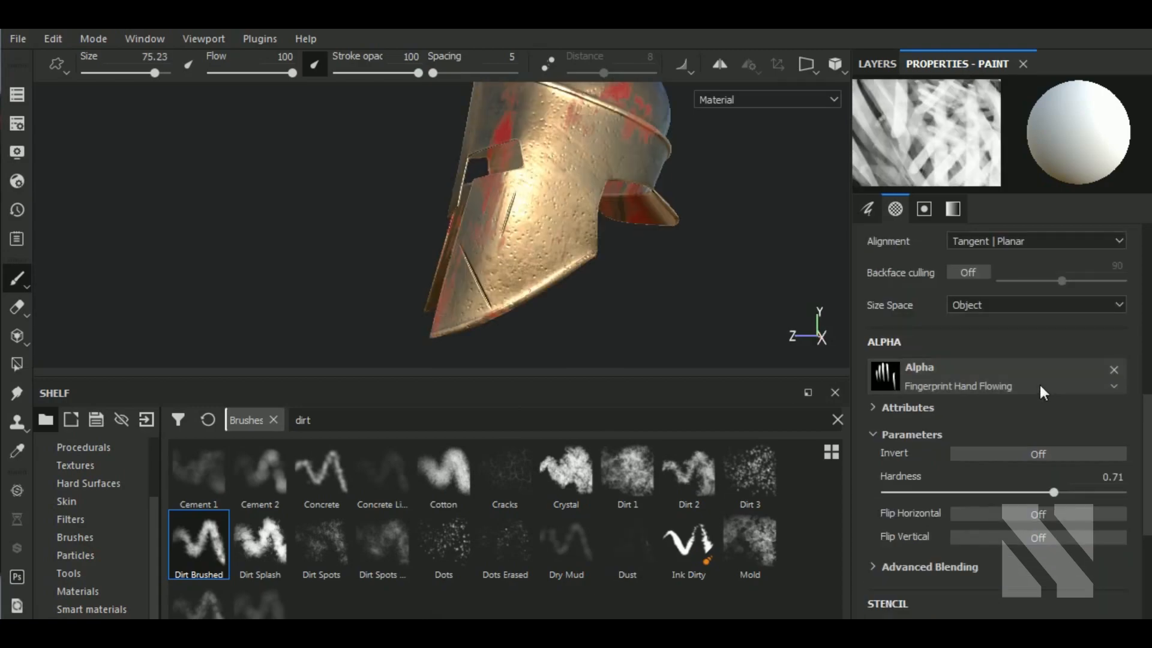
Switch the brush alpha to Fingerprint Hand Bloody and stamp a blood handprint on the cheek guard's lower edge at brush size 75.23
{"action": "left_click", "coordinate": [1041, 387]}
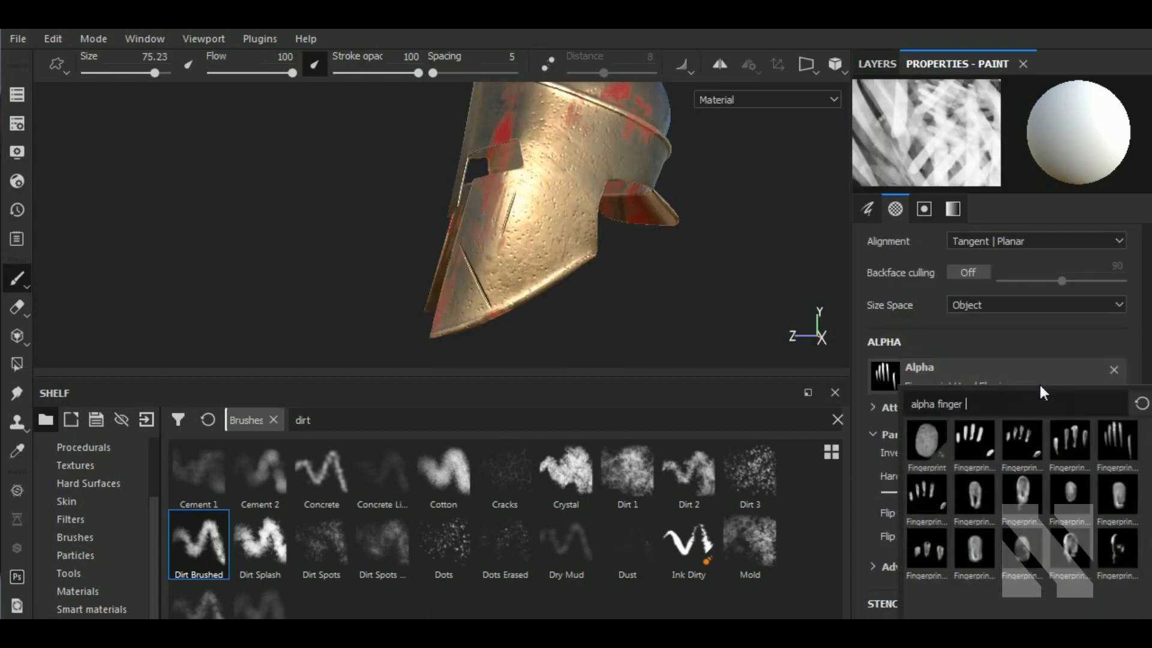
{"action": "left_click", "coordinate": [974, 441]}
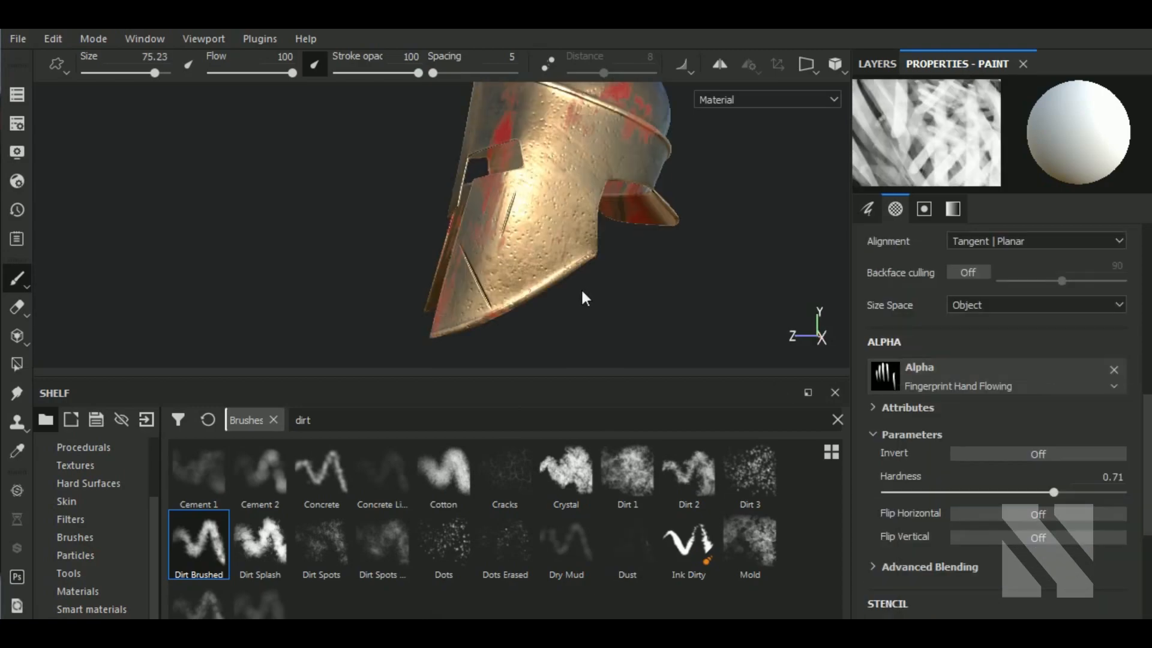
{"action": "left_click", "coordinate": [550, 269]}
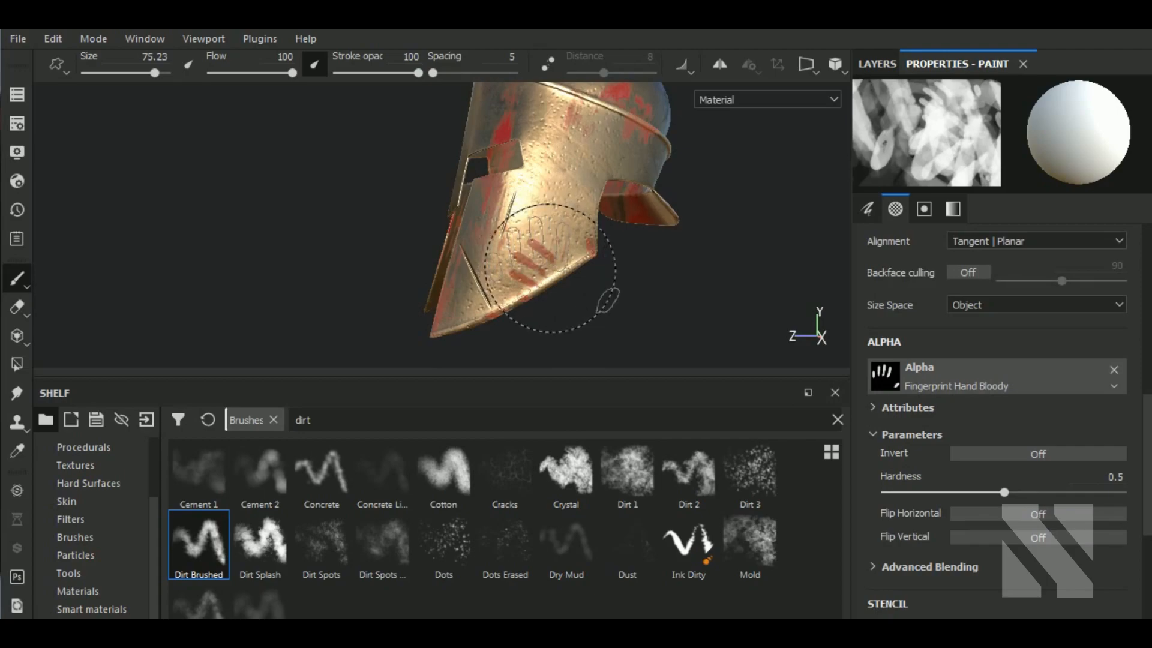
{"action": "scroll", "coordinate": [671, 294], "scroll_direction": "down", "scroll_amount": 2}
{"action": "left_click_drag", "start_coordinate": [668, 291], "coordinate": [651, 312], "text": "alt"}
{"action": "scroll", "coordinate": [624, 301], "scroll_direction": "up", "scroll_amount": 3}
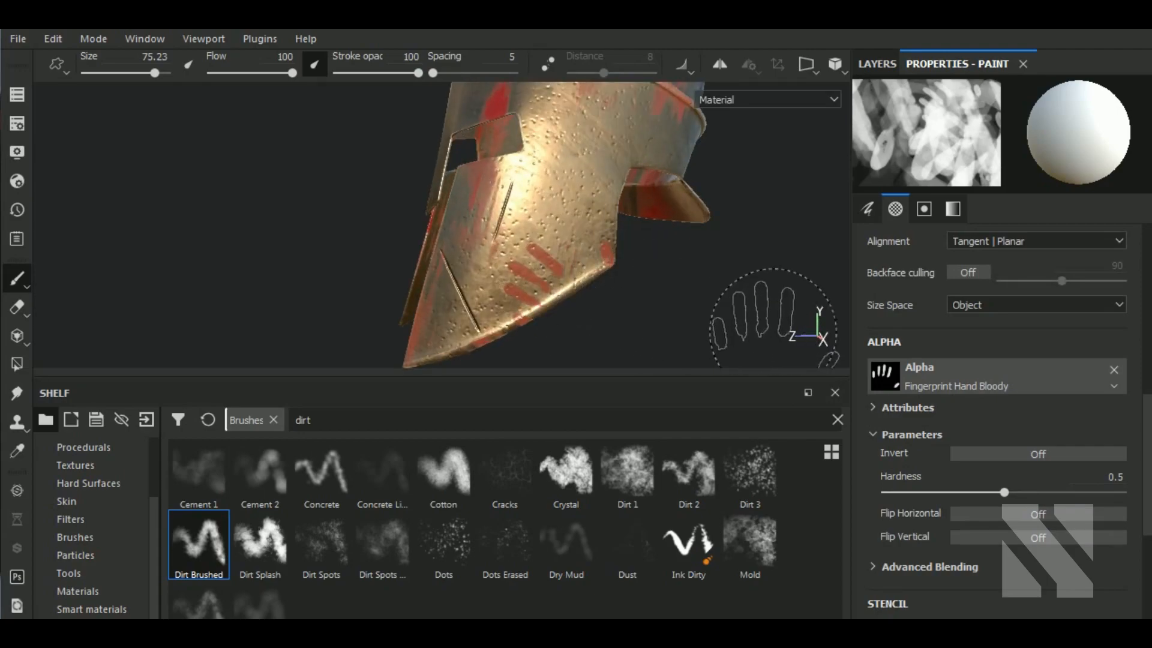
{"action": "mouse_move", "coordinate": [772, 309]}
{"action": "left_mouse_down", "text": "alt"}
{"action": "mouse_move", "coordinate": [742, 333]}
{"action": "mouse_move", "coordinate": [386, 270]}
{"action": "mouse_move", "coordinate": [676, 328]}
{"action": "mouse_move", "coordinate": [799, 315]}
{"action": "mouse_move", "coordinate": [520, 321]}
{"action": "mouse_move", "coordinate": [658, 318]}
{"action": "mouse_move", "coordinate": [765, 258]}
{"action": "mouse_move", "coordinate": [836, 341]}
{"action": "mouse_move", "coordinate": [852, 330]}
{"action": "mouse_move", "coordinate": [633, 268]}
{"action": "mouse_move", "coordinate": [621, 278]}
{"action": "left_mouse_up", "text": "alt"}
{"action": "scroll", "coordinate": [714, 308], "scroll_direction": "down", "scroll_amount": 5}
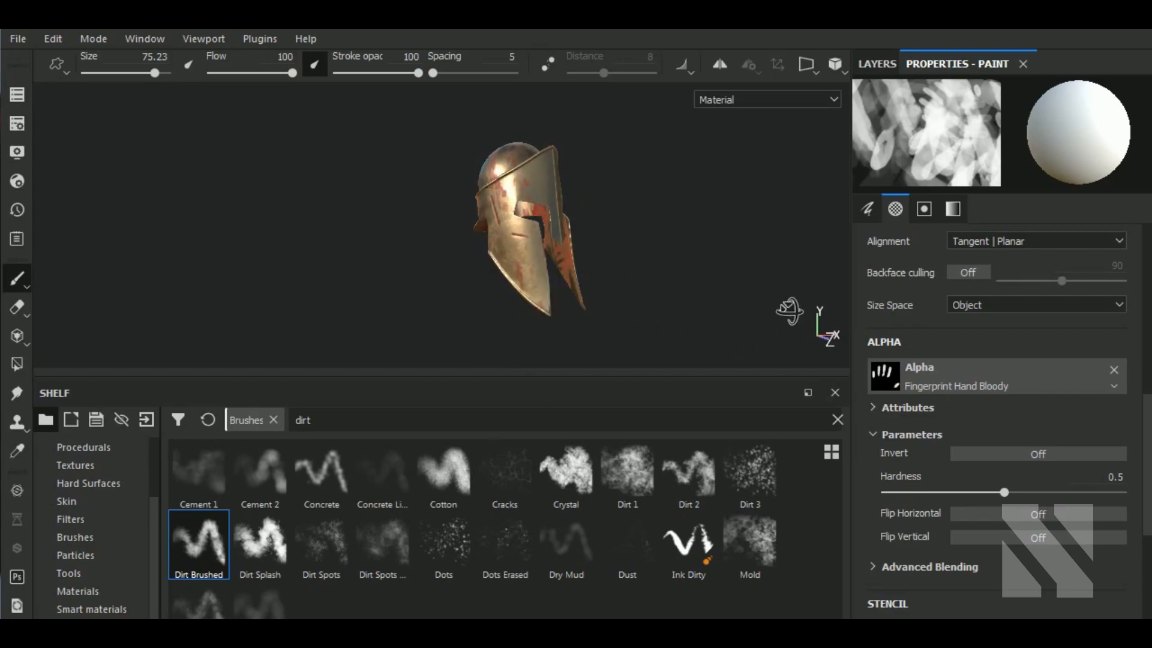
{"action": "left_click_drag", "start_coordinate": [788, 310], "coordinate": [796, 311], "text": "alt"}
{"action": "left_click", "coordinate": [877, 64]}
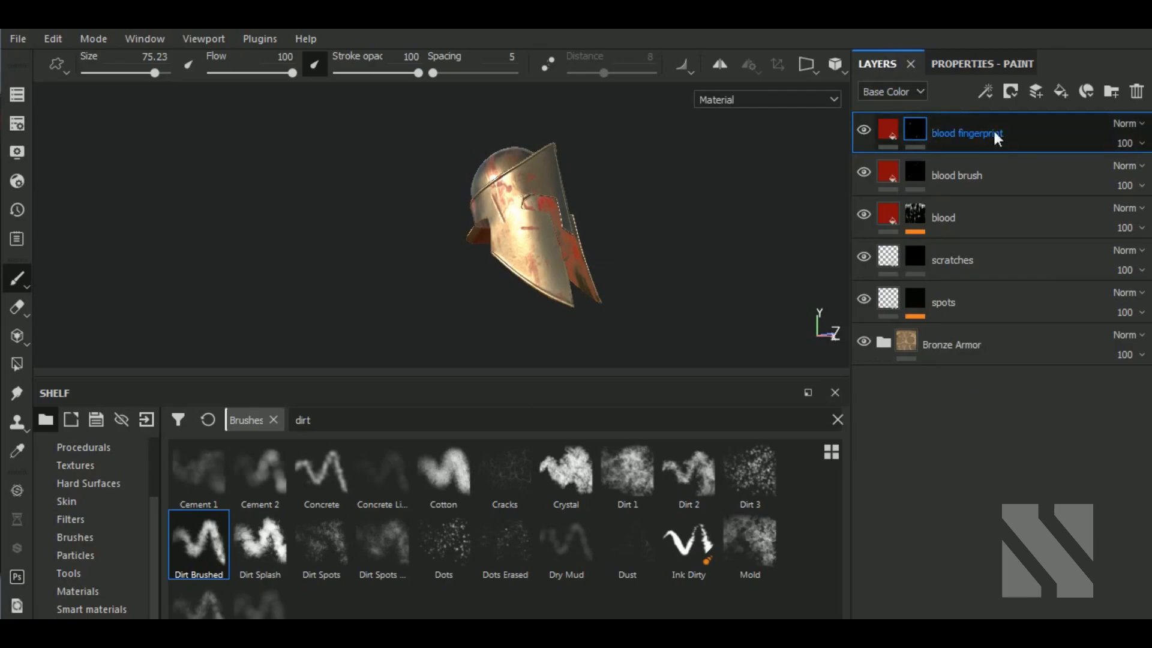